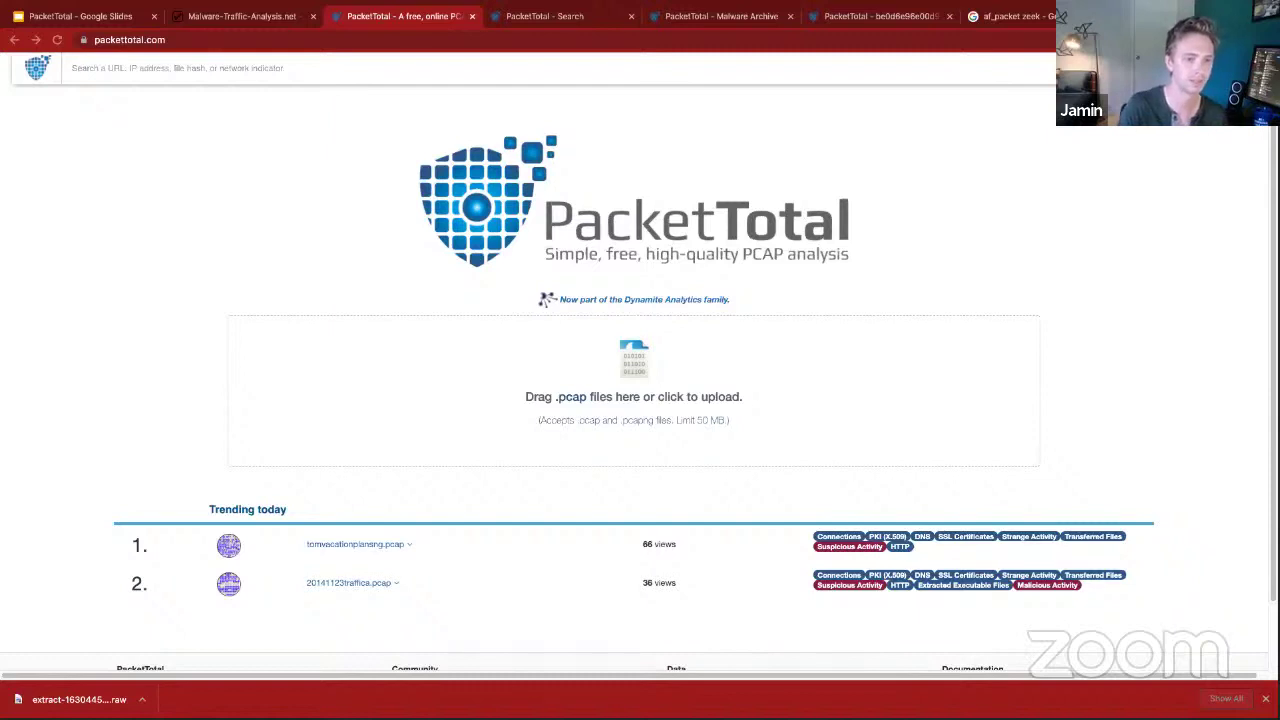
# Upload the 2021-08-31 infection packet capture to PacketTotal, complete the not-a-robot check and start the analysis.
pyautogui.click(280, 20)
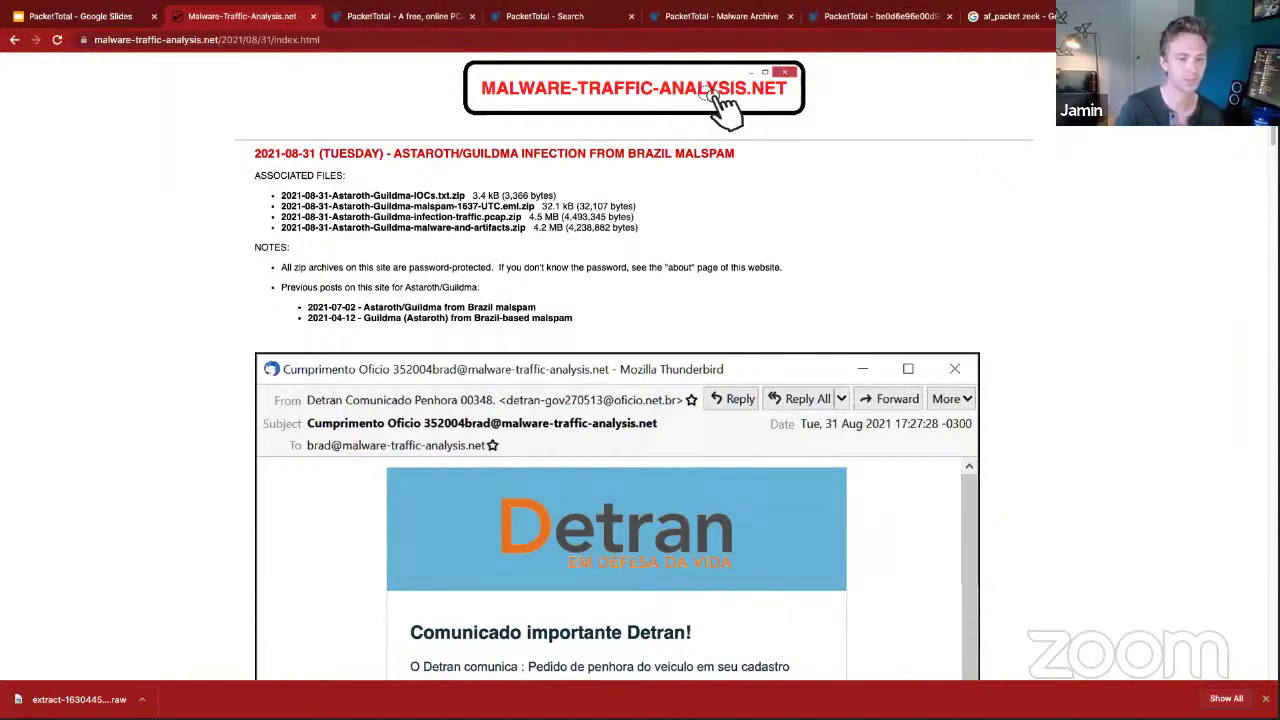
pyautogui.click(400, 16)
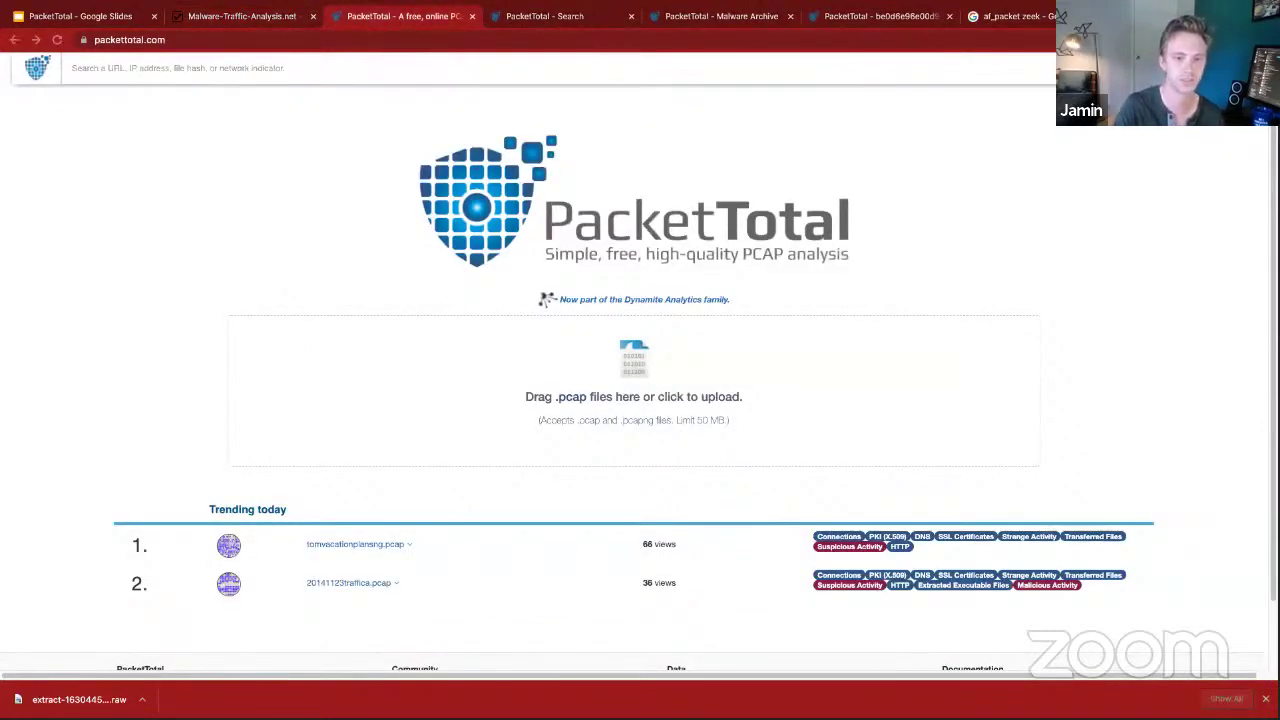
pyautogui.moveTo(70, 699); pyautogui.dragTo(684, 394)
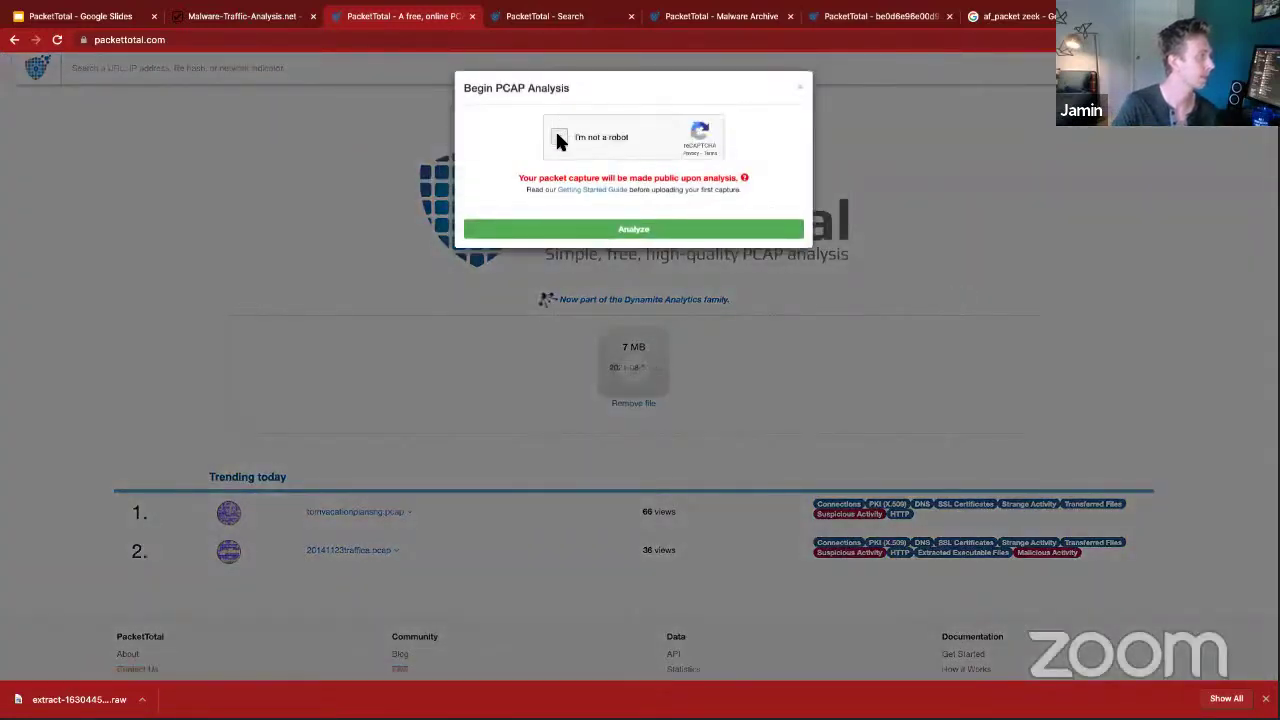
pyautogui.click(588, 138)
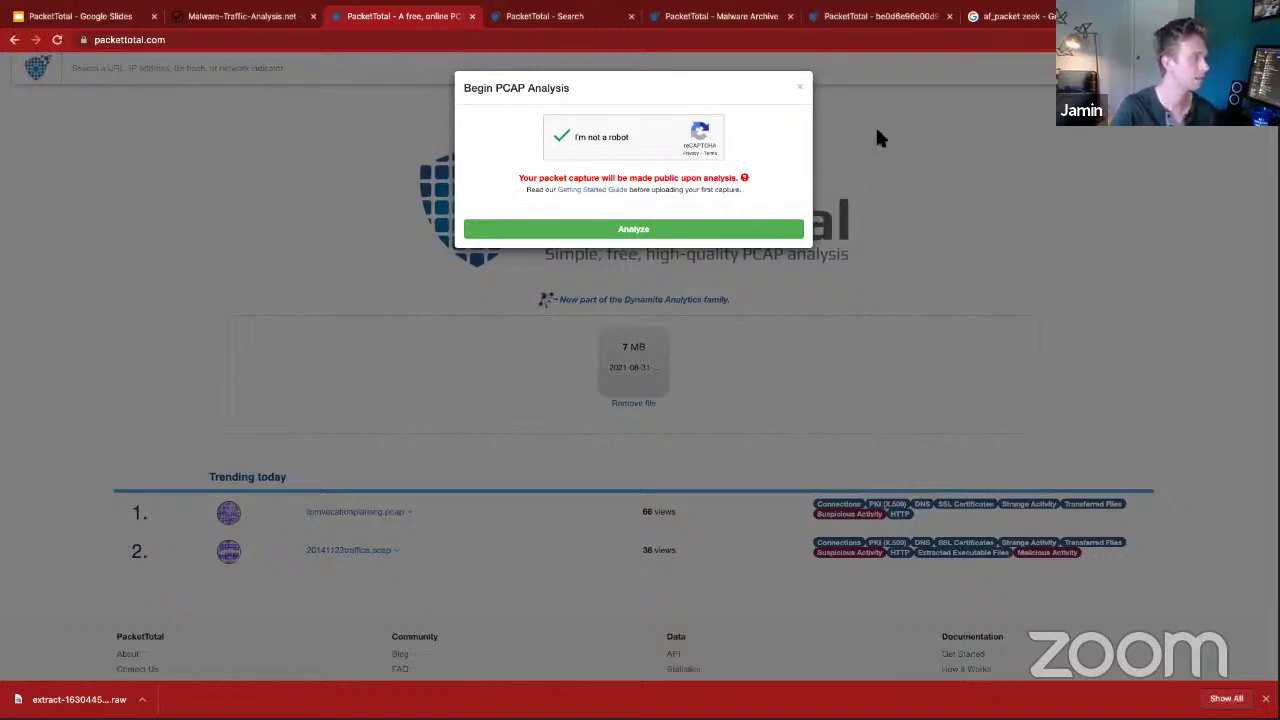
pyautogui.click(729, 230)
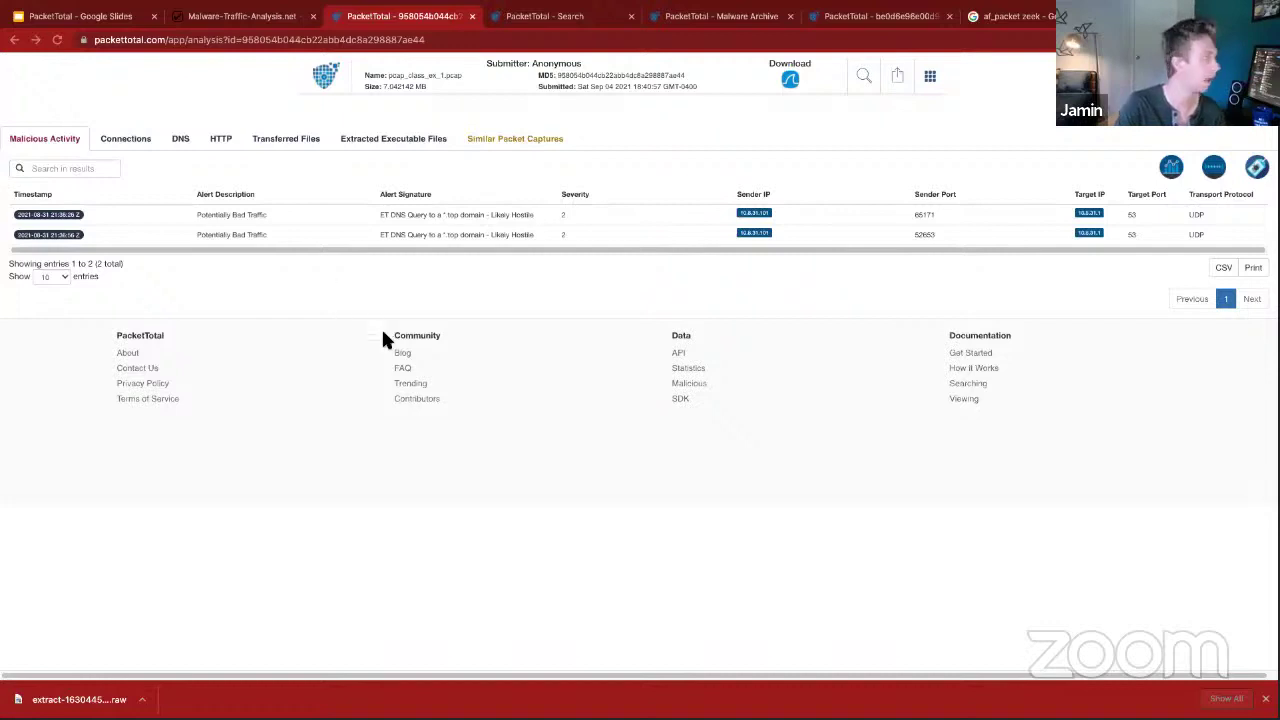
# Look up the MD5 hash of the transferred application/x-dosexec file on VirusTotal and return to the capture's transferred files.
pyautogui.click(311, 145)
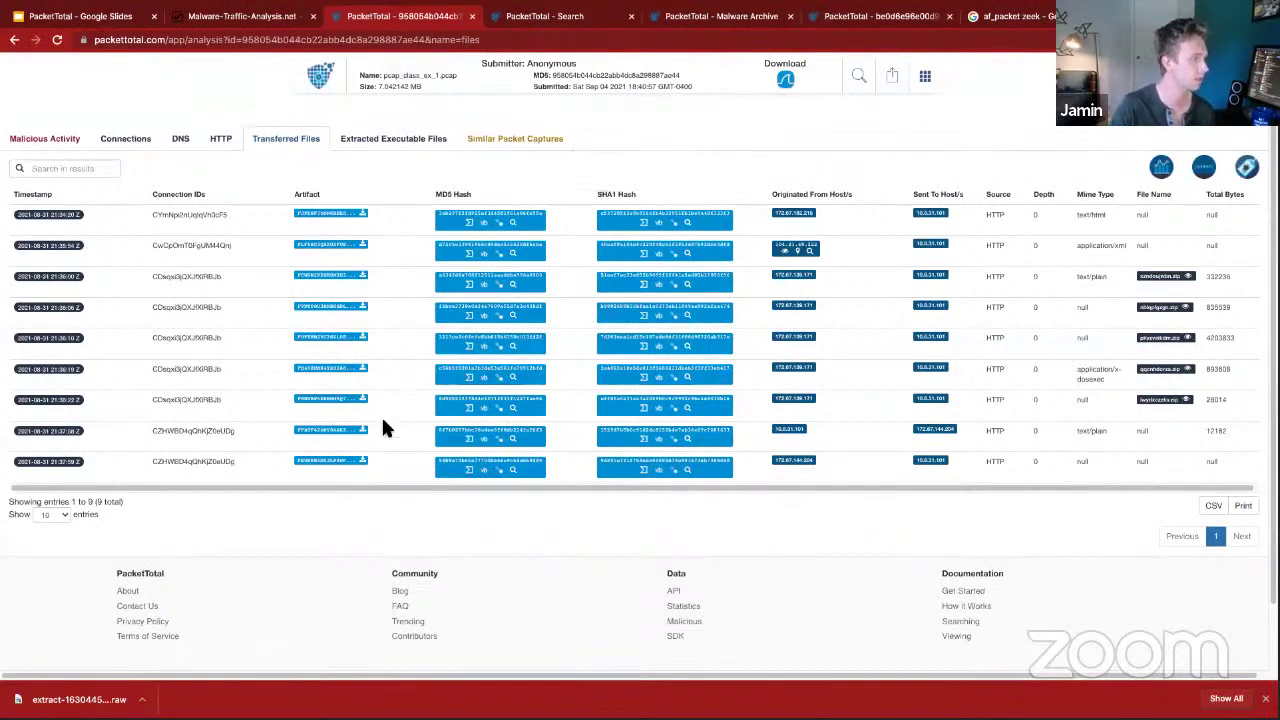
pyautogui.tripleClick(1103, 381)
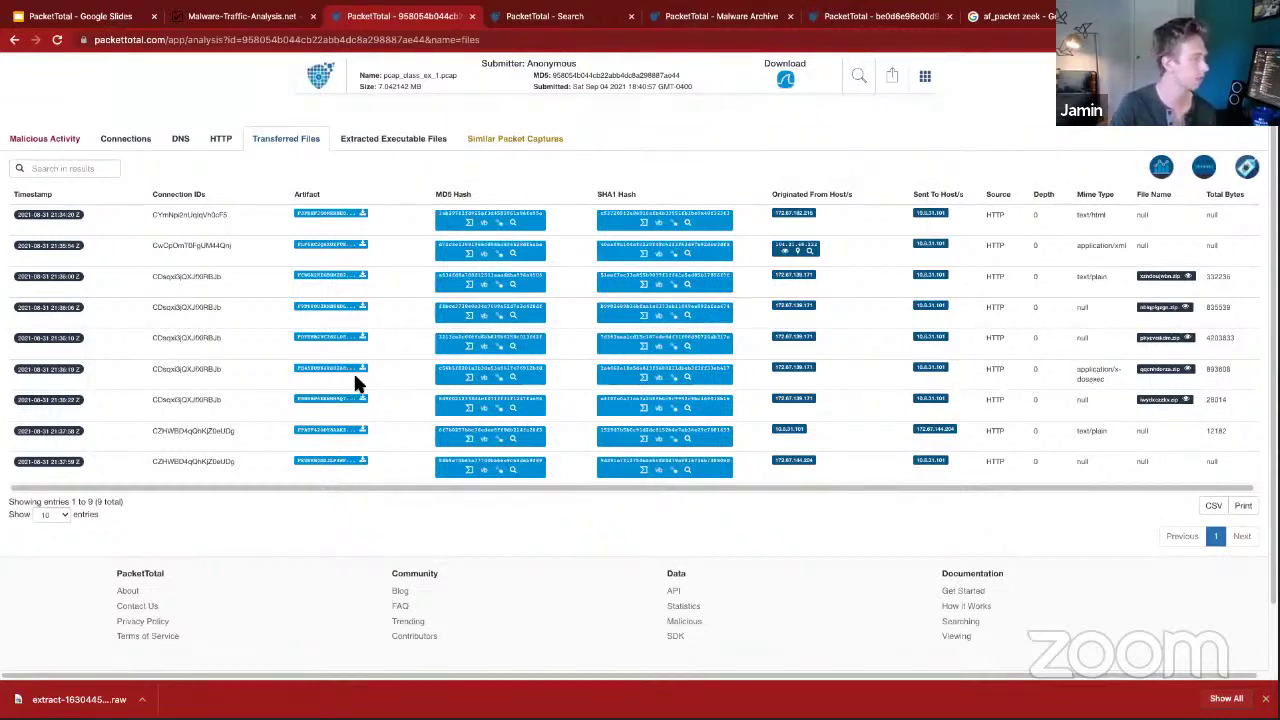
pyautogui.tripleClick(1090, 375)
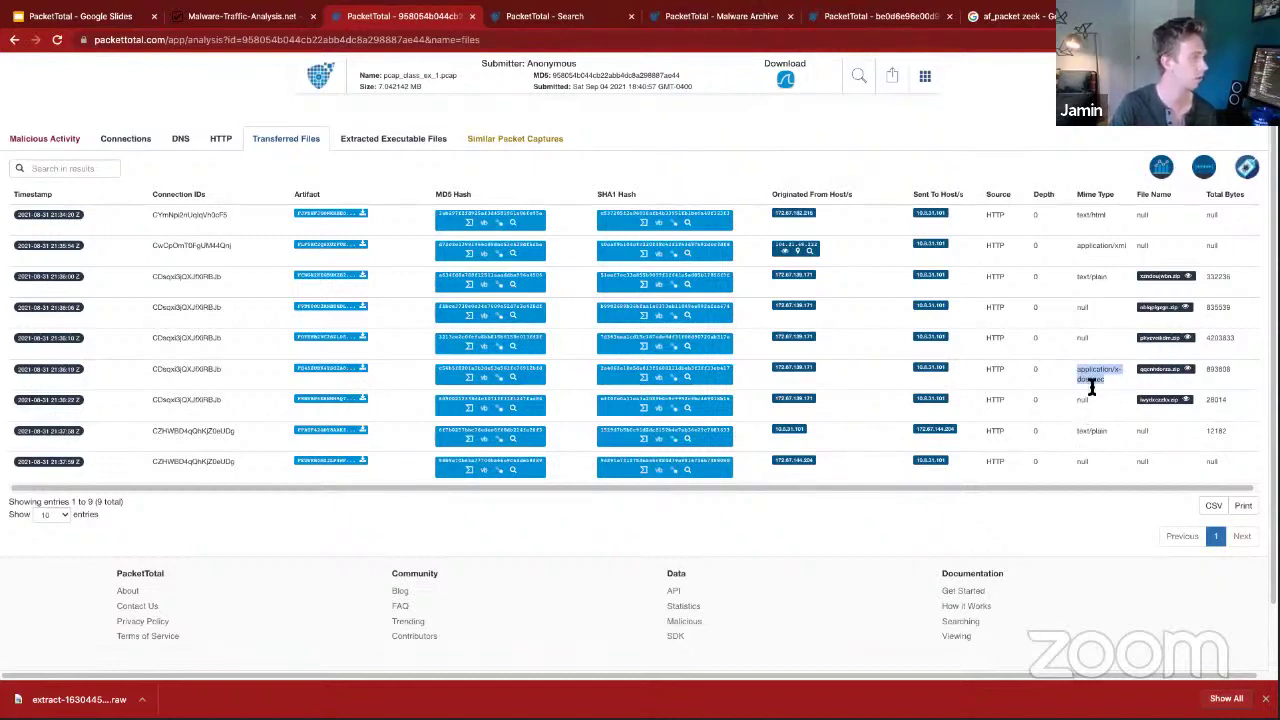
pyautogui.click(472, 380)
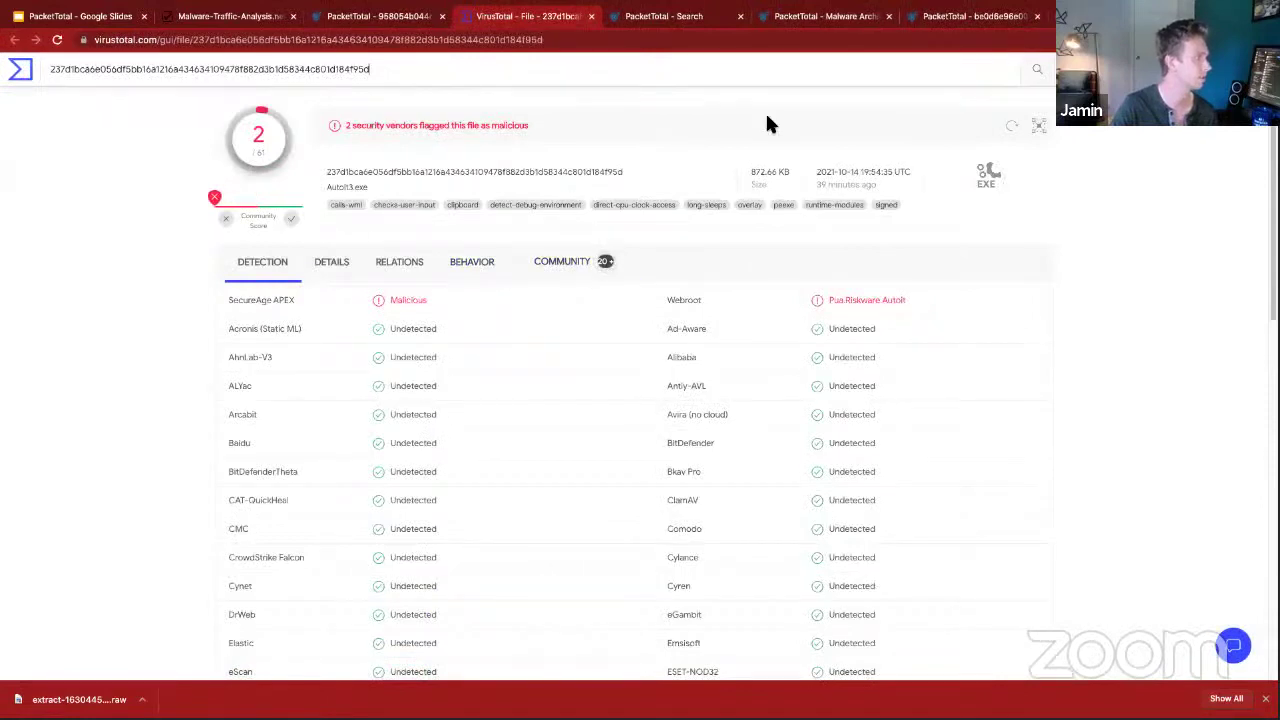
pyautogui.click(398, 18)
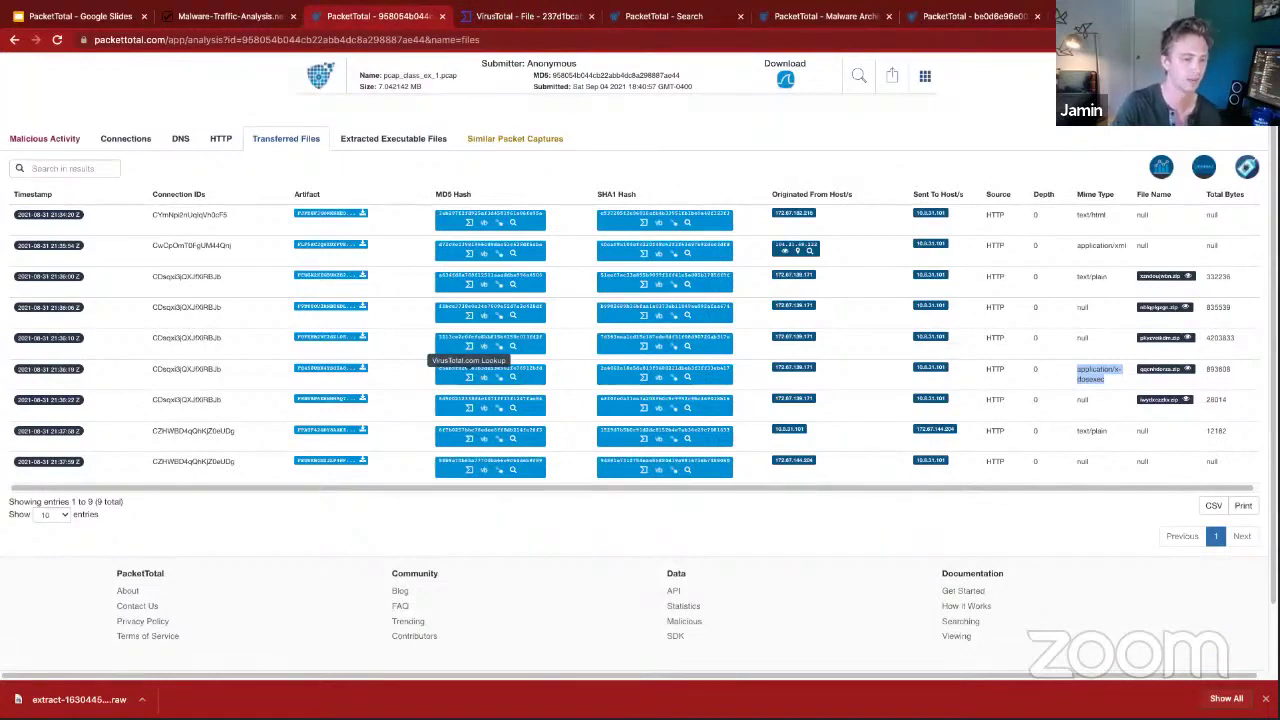
pyautogui.click(1077, 398)
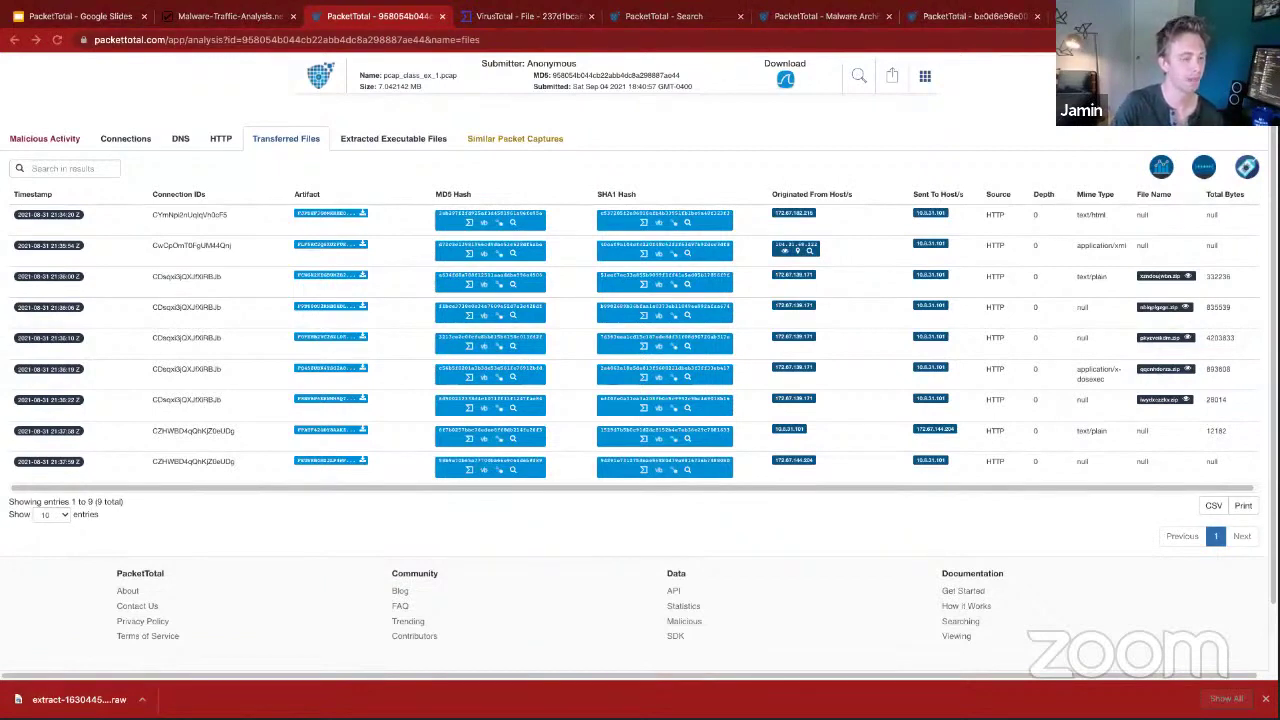
pyautogui.click(1043, 159)
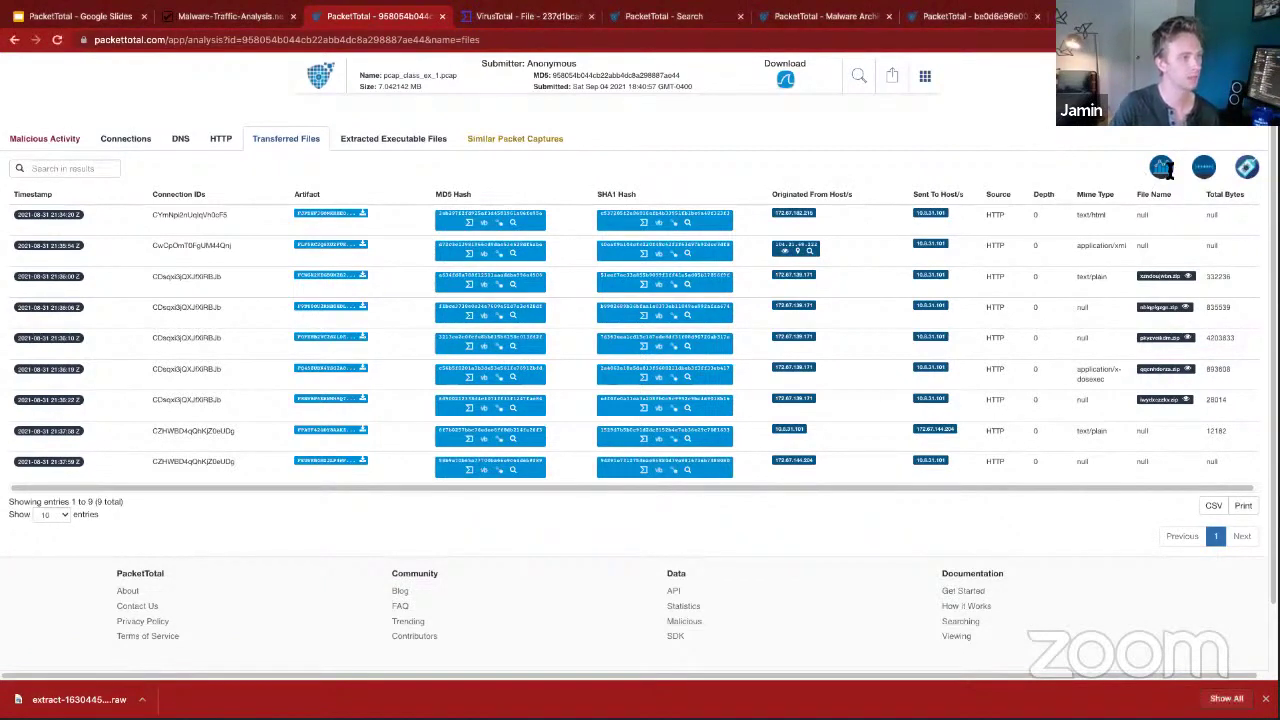
# Inspect a DNS connection's details and duration in the capture's timeline, and browse the surrounding connections.
pyautogui.click(1206, 170)
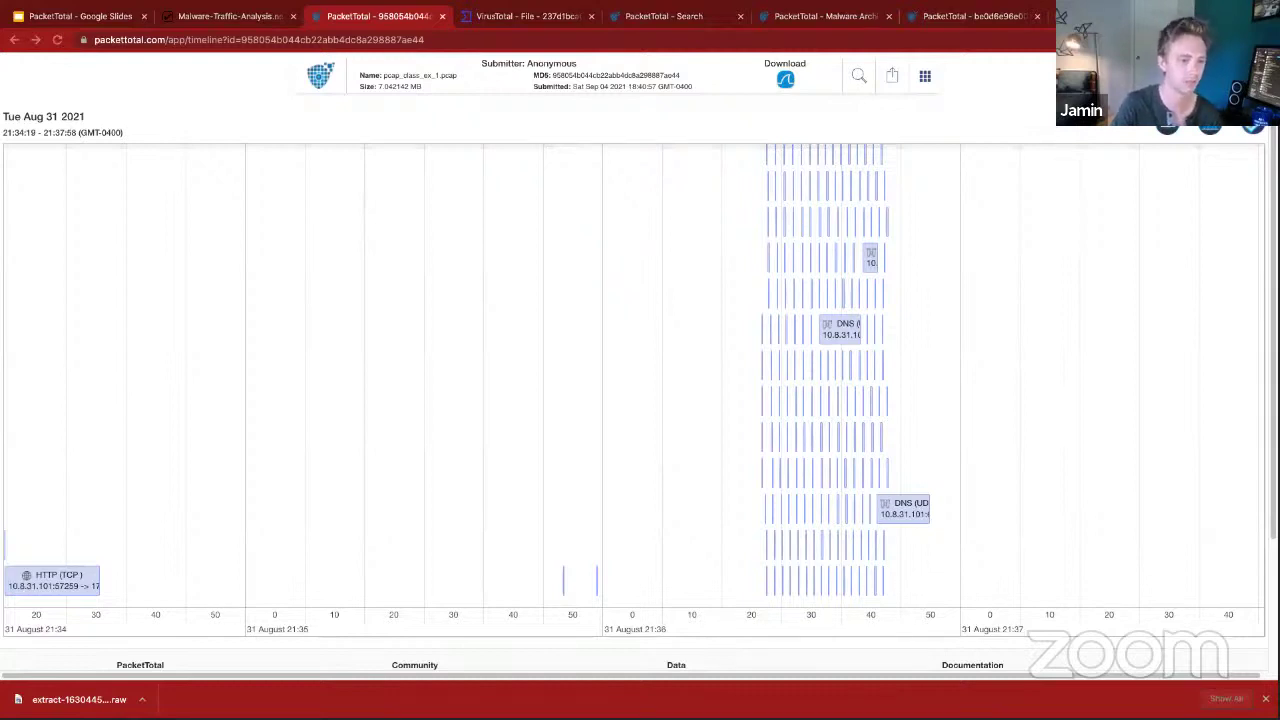
pyautogui.click(843, 335)
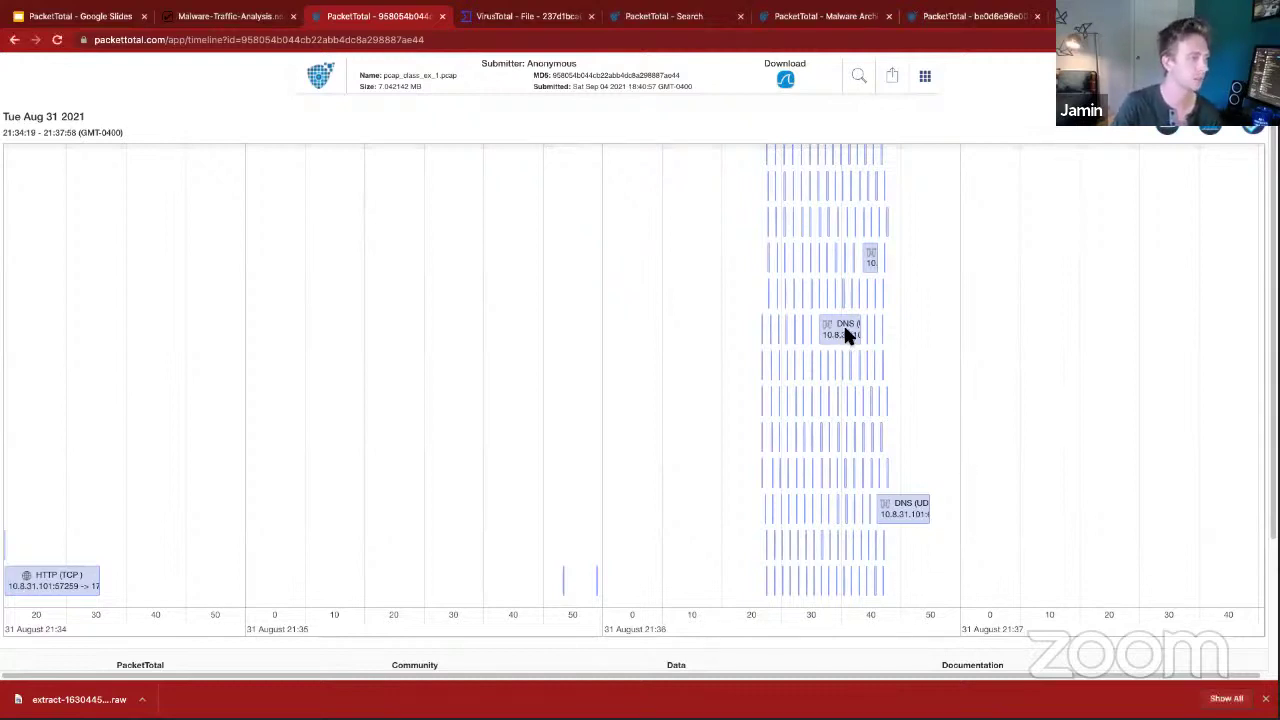
pyautogui.click(843, 335)
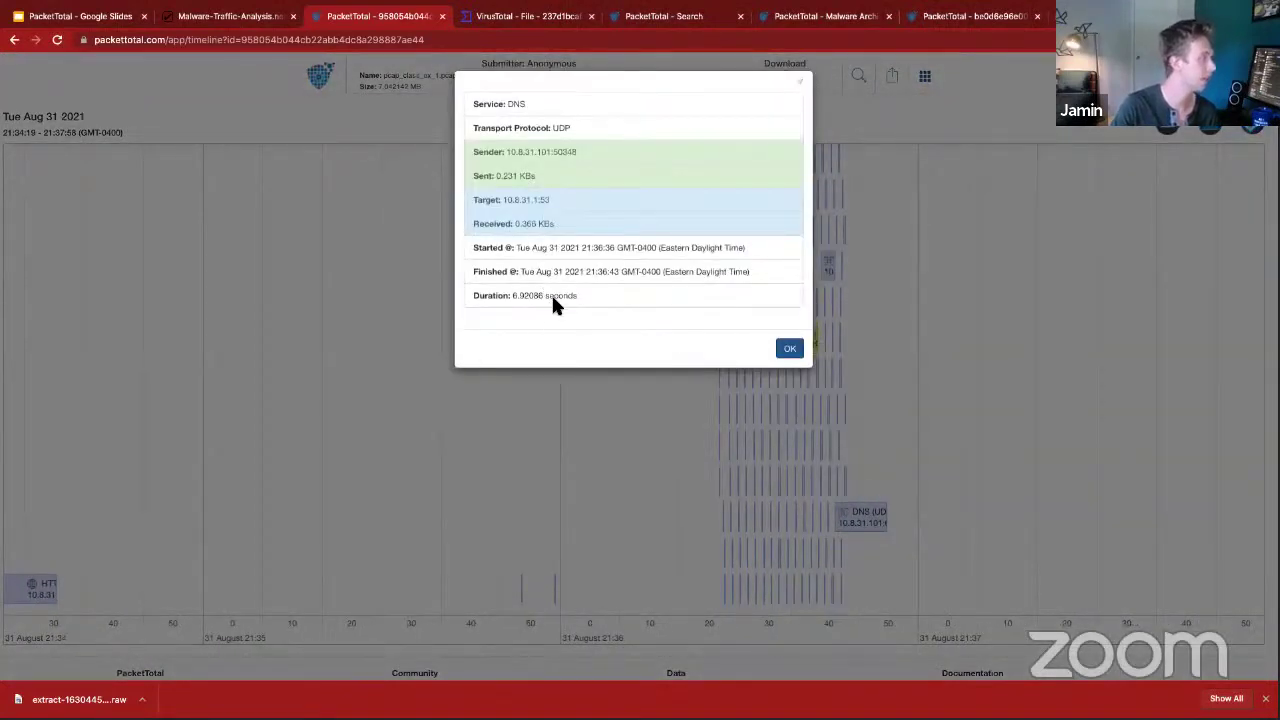
pyautogui.moveTo(559, 297); pyautogui.dragTo(522, 297)
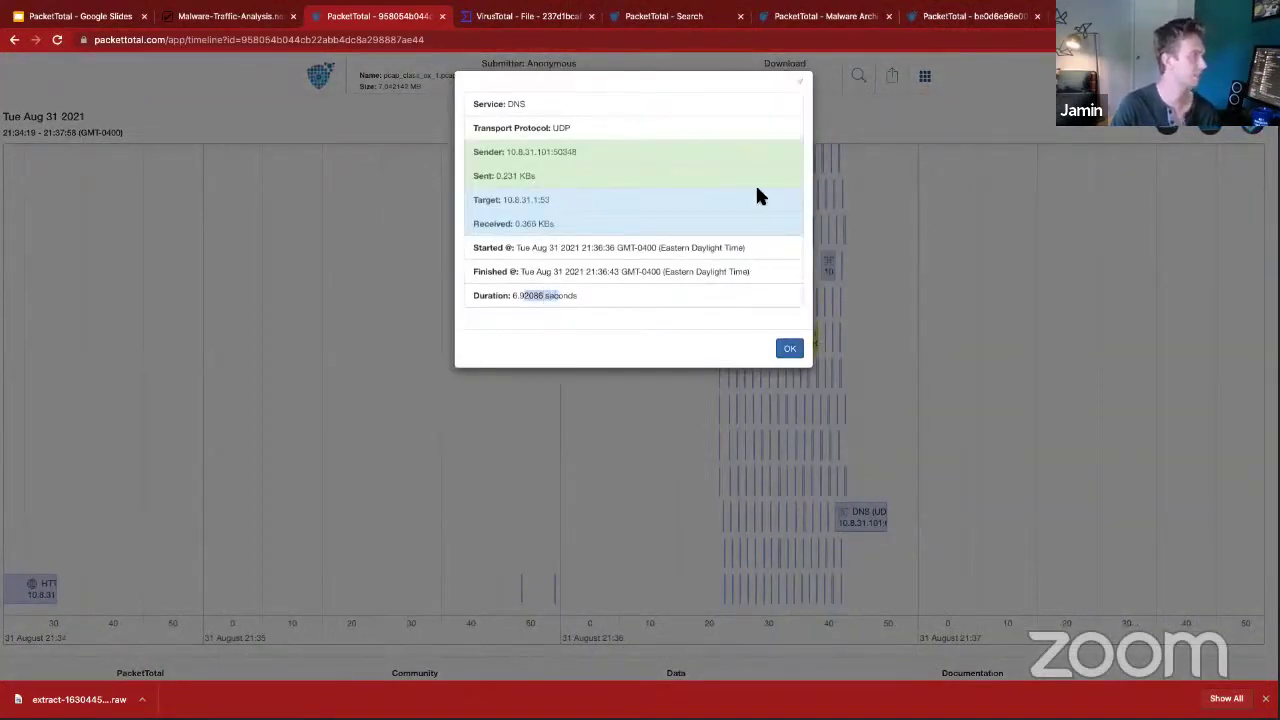
pyautogui.click(801, 83)
pyautogui.scroll(3, 913, 316)
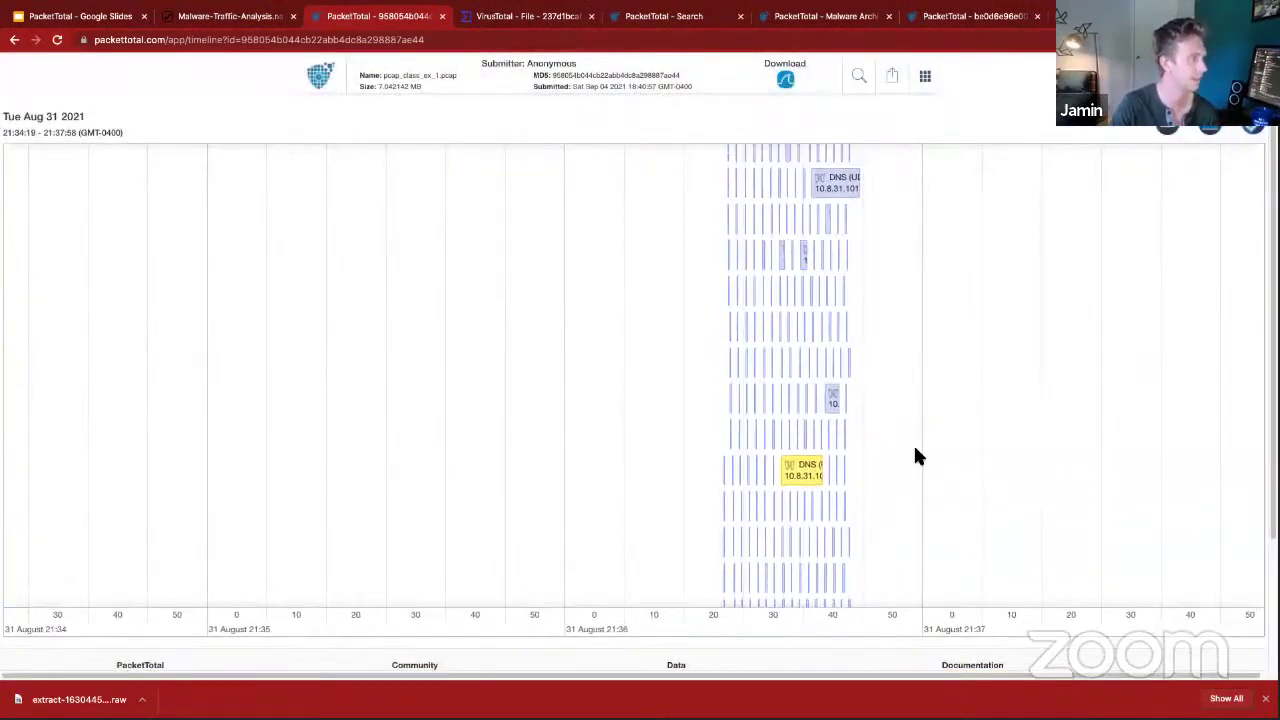
pyautogui.scroll(5, 931, 325)
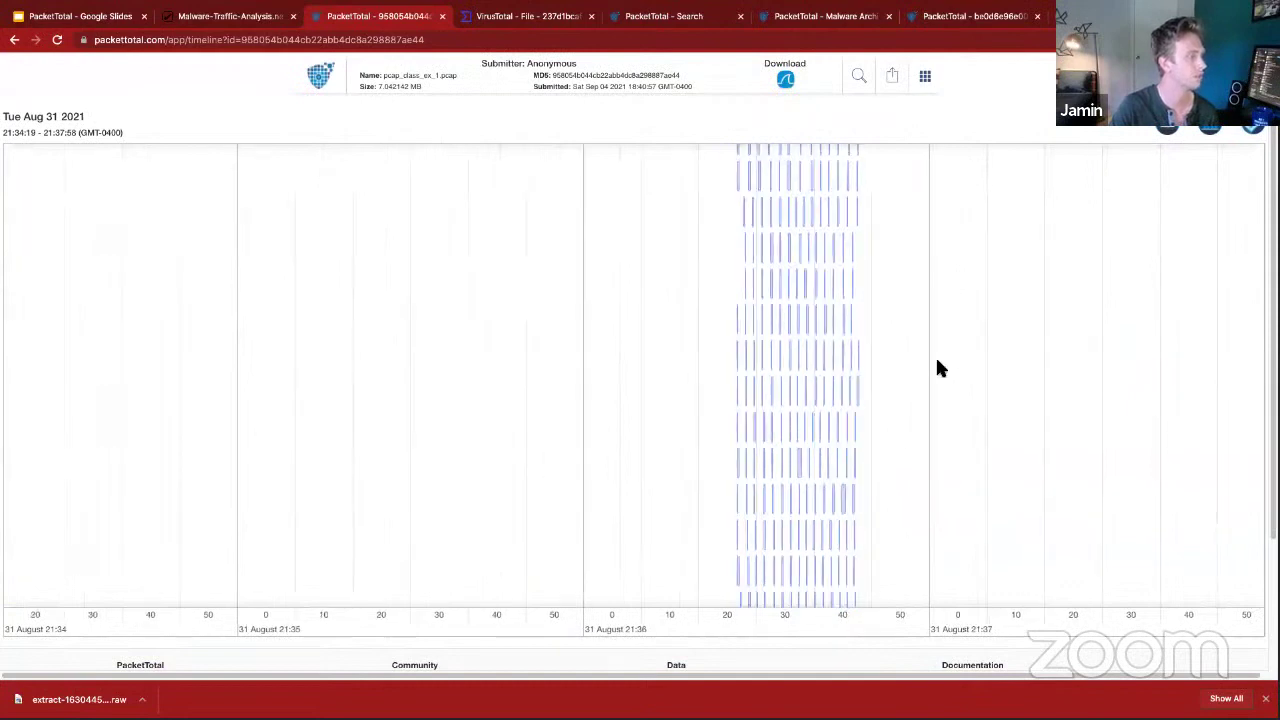
pyautogui.moveTo(931, 151); pyautogui.dragTo(938, 292)
pyautogui.scroll(-5, 938, 292)
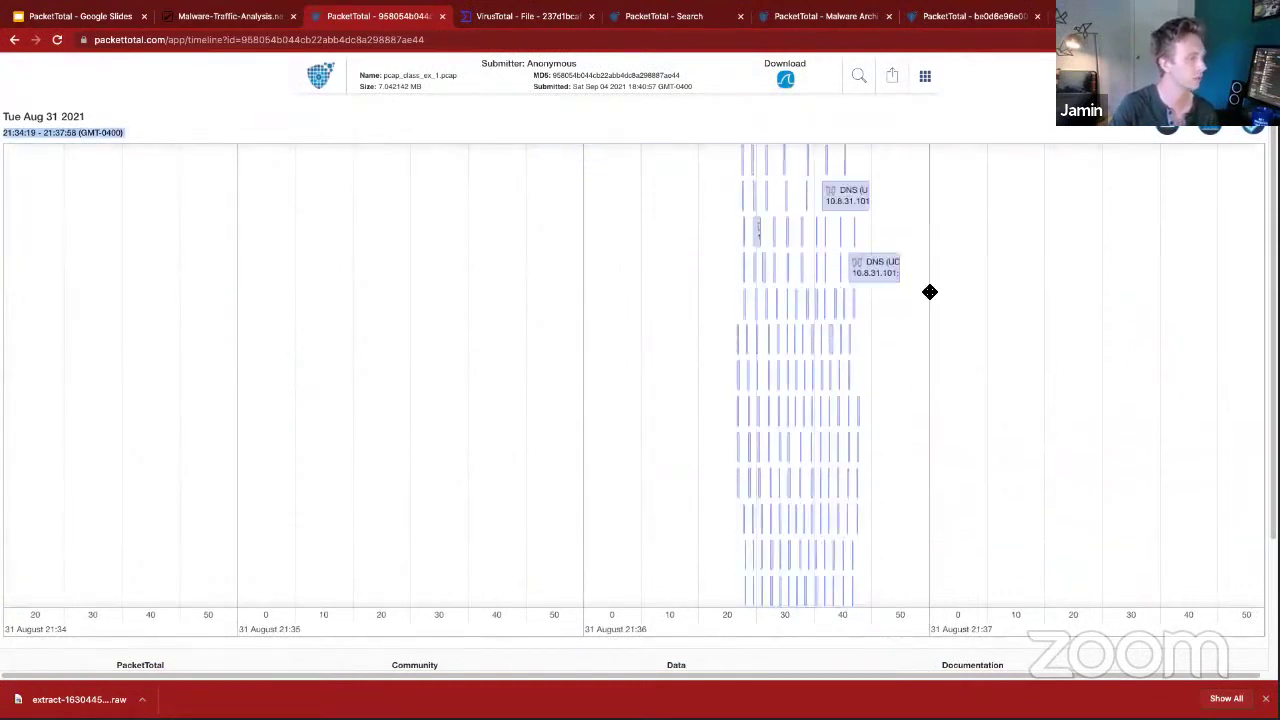
pyautogui.scroll(-5, 934, 323)
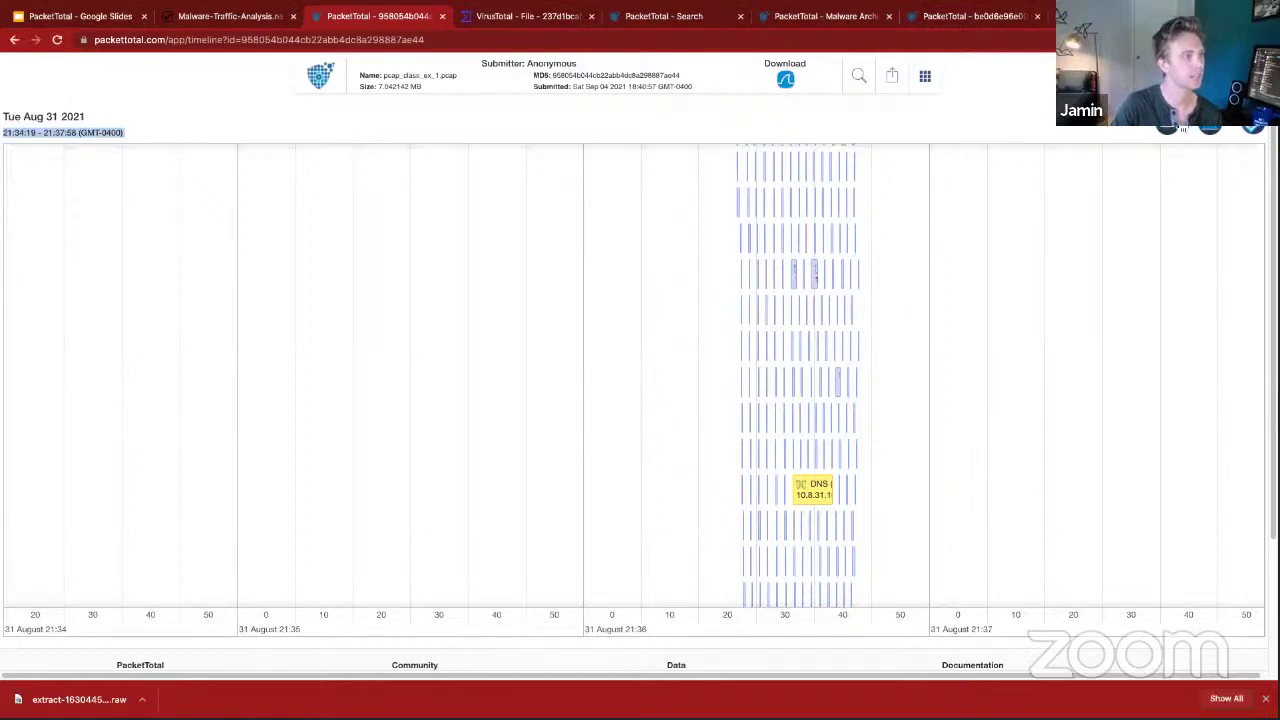
# In the capture's analytics, page through the connections behind a peak point of Connections Over Time and show the DNS charts.
pyautogui.click(1234, 133)
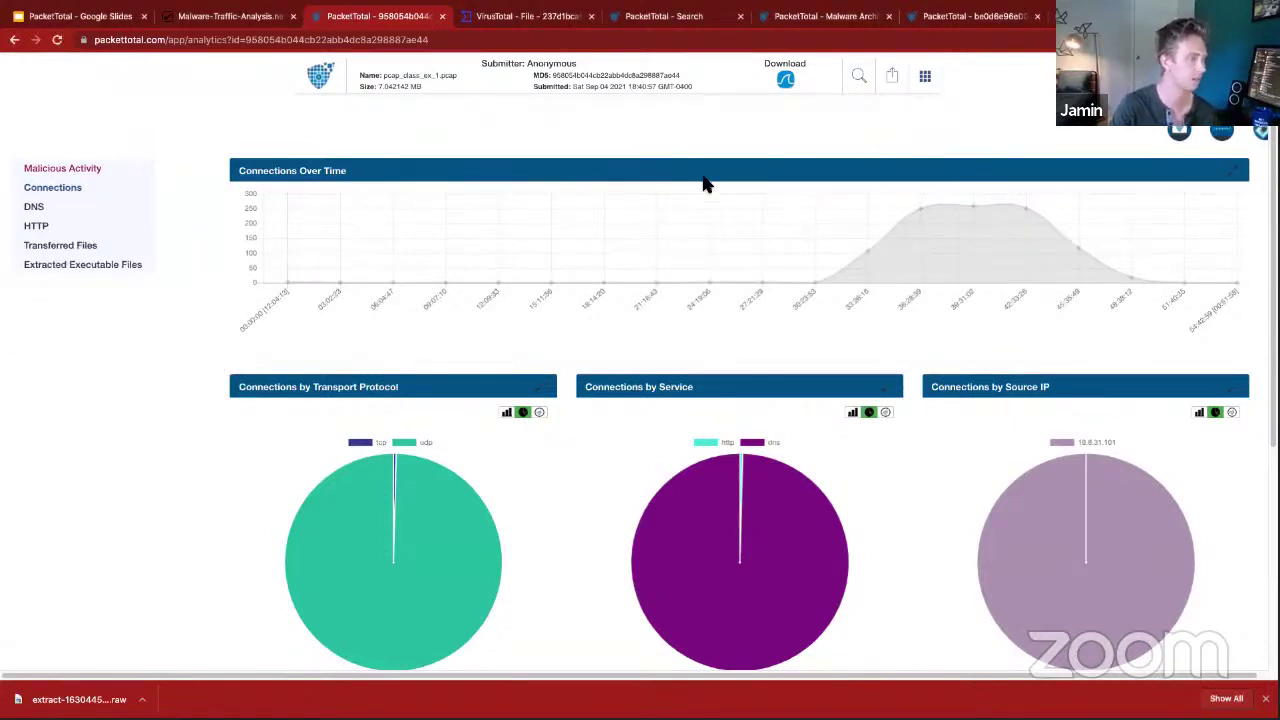
pyautogui.moveTo(917, 209)
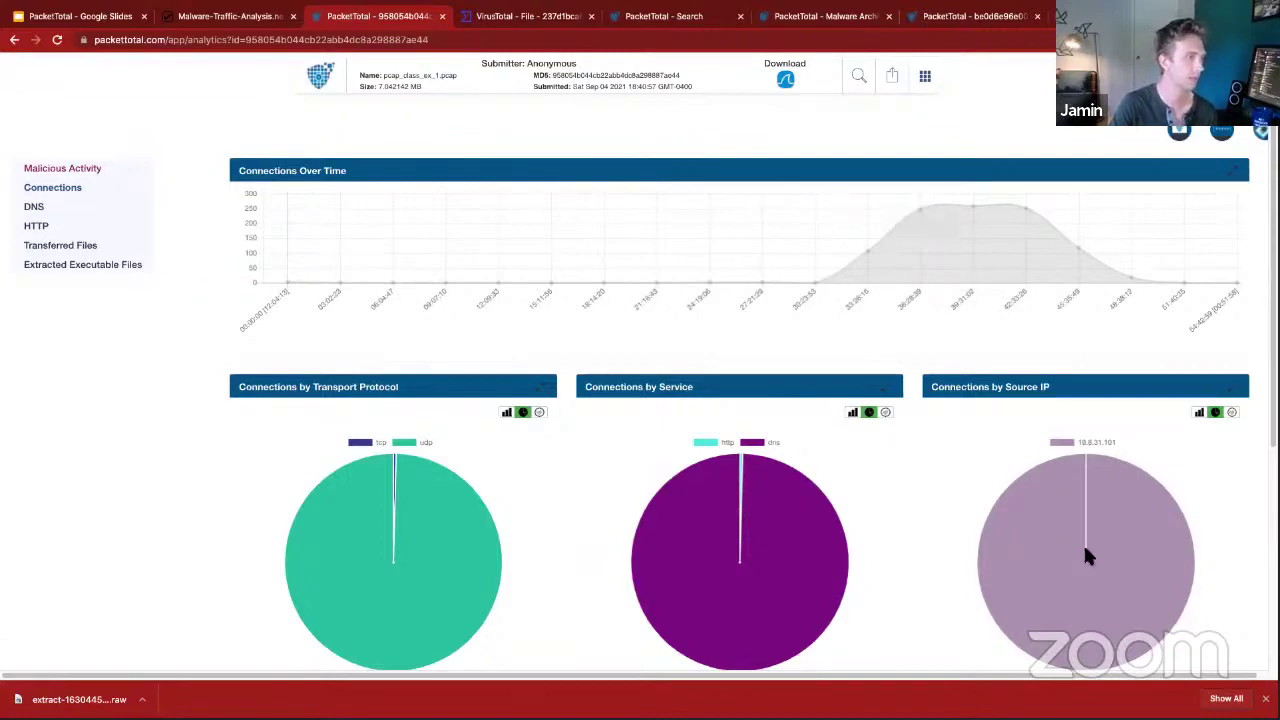
pyautogui.click(921, 213)
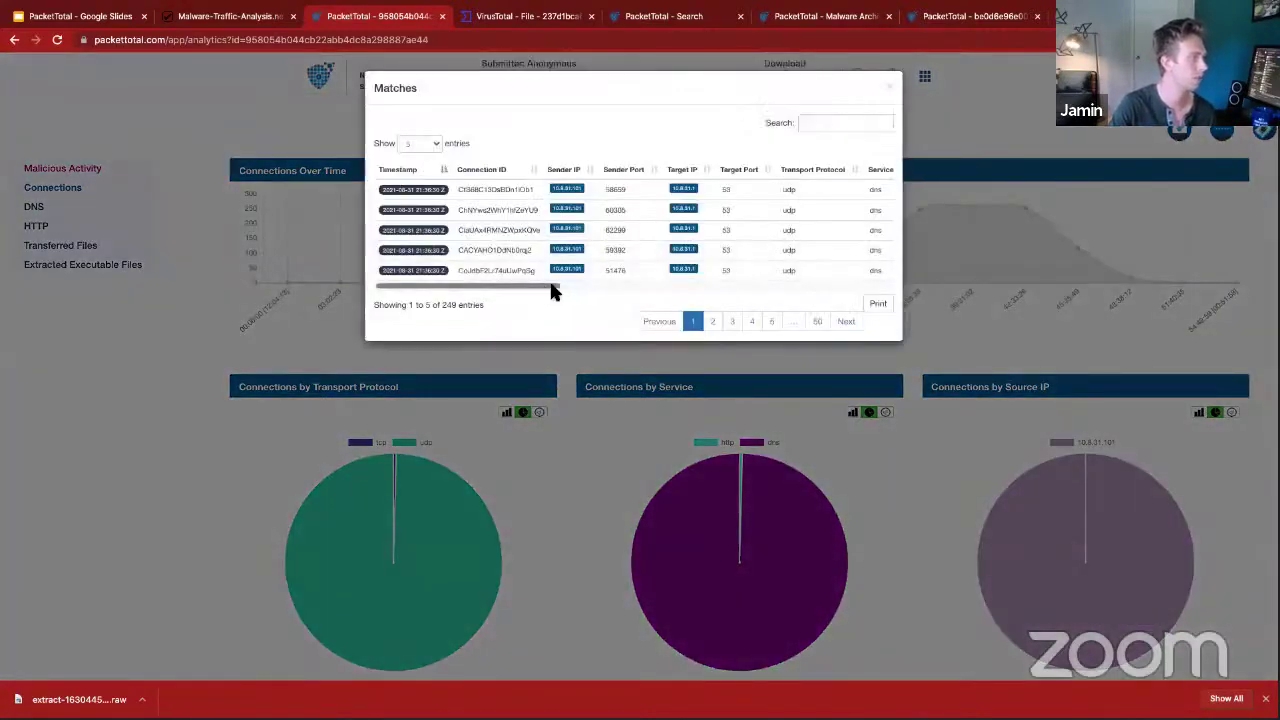
pyautogui.moveTo(549, 284); pyautogui.dragTo(692, 300)
pyautogui.click(845, 321)
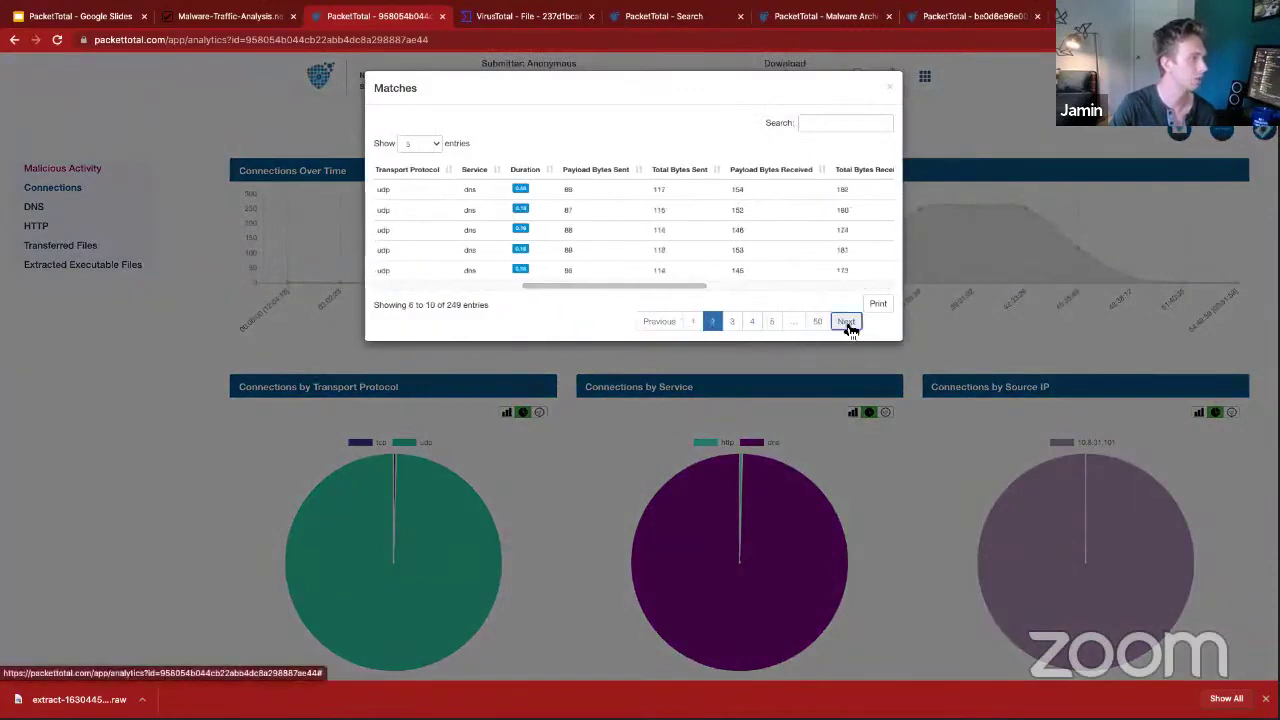
pyautogui.click(845, 321)
pyautogui.click(845, 321)
pyautogui.click(845, 321)
pyautogui.click(689, 321)
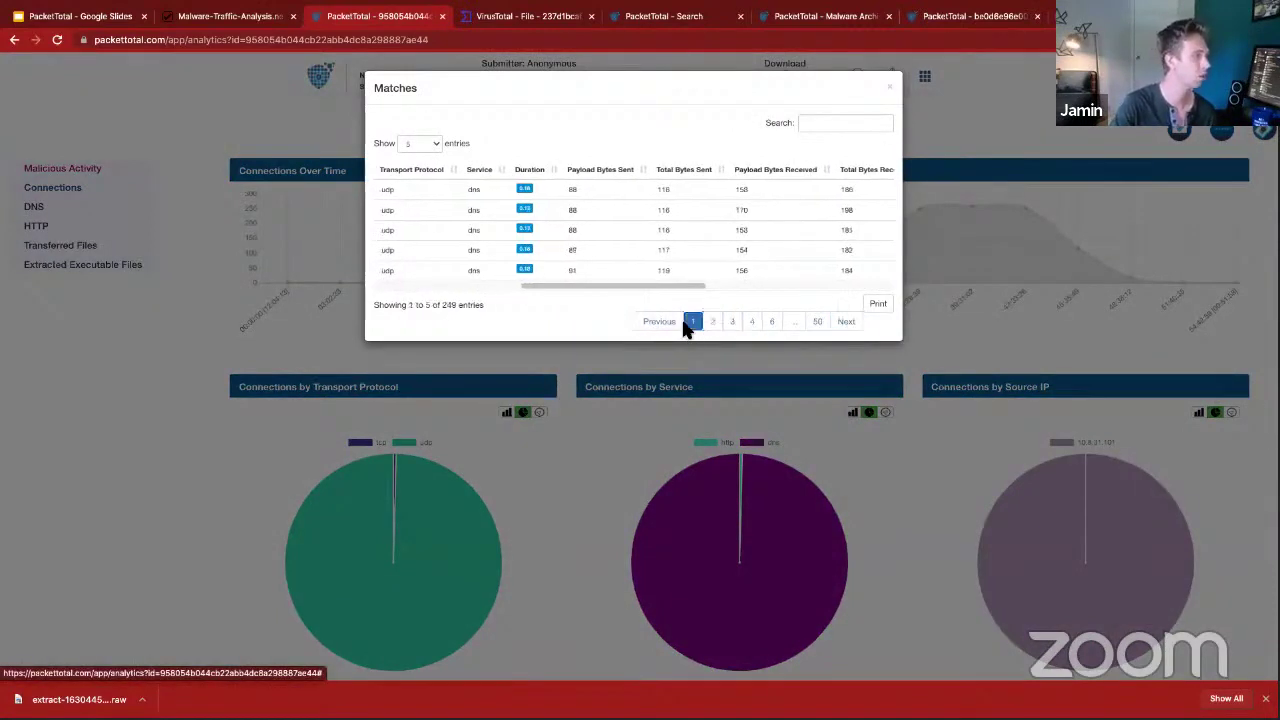
pyautogui.click(889, 87)
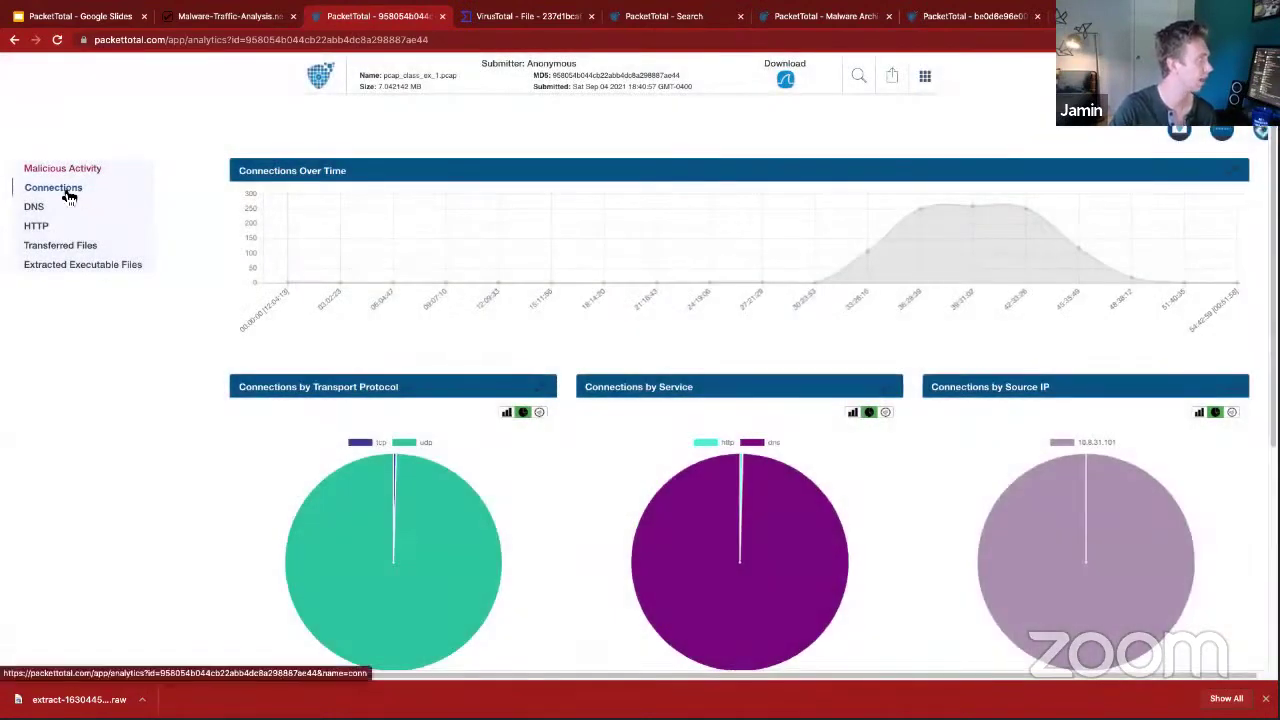
pyautogui.click(47, 214)
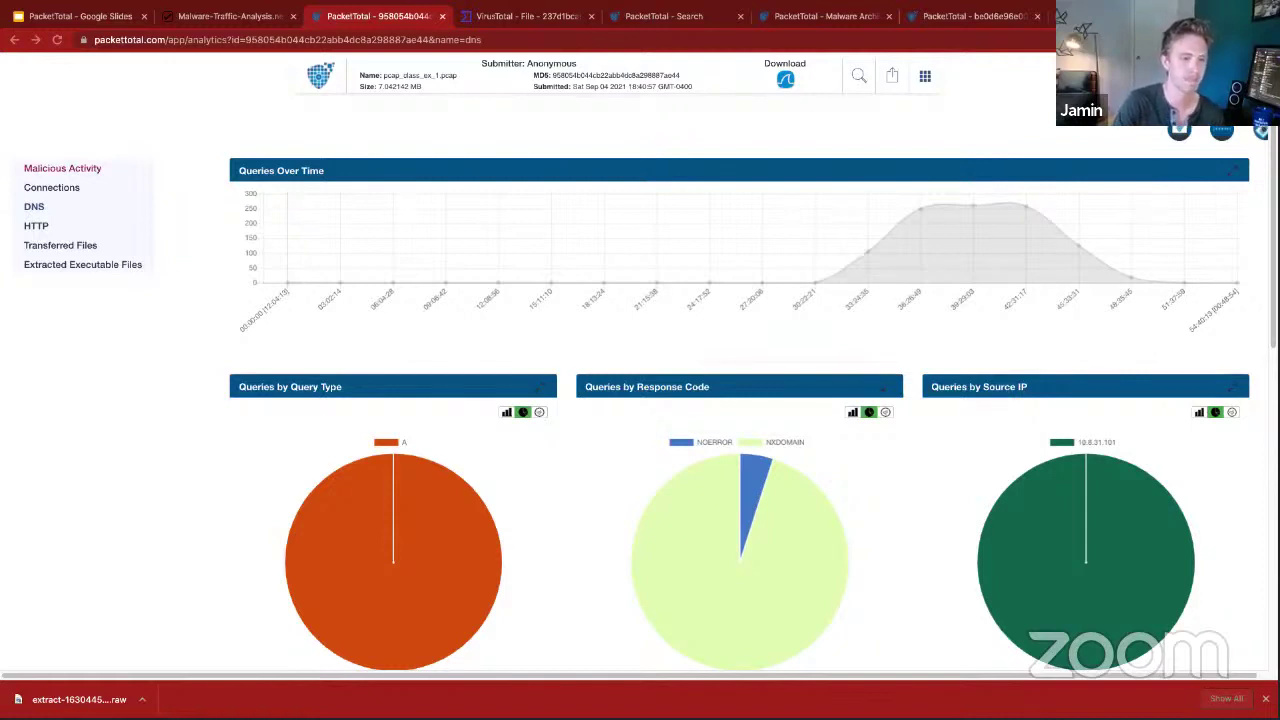
# Search PacketTotal's public packet captures for *metasploit*.
pyautogui.click(860, 80)
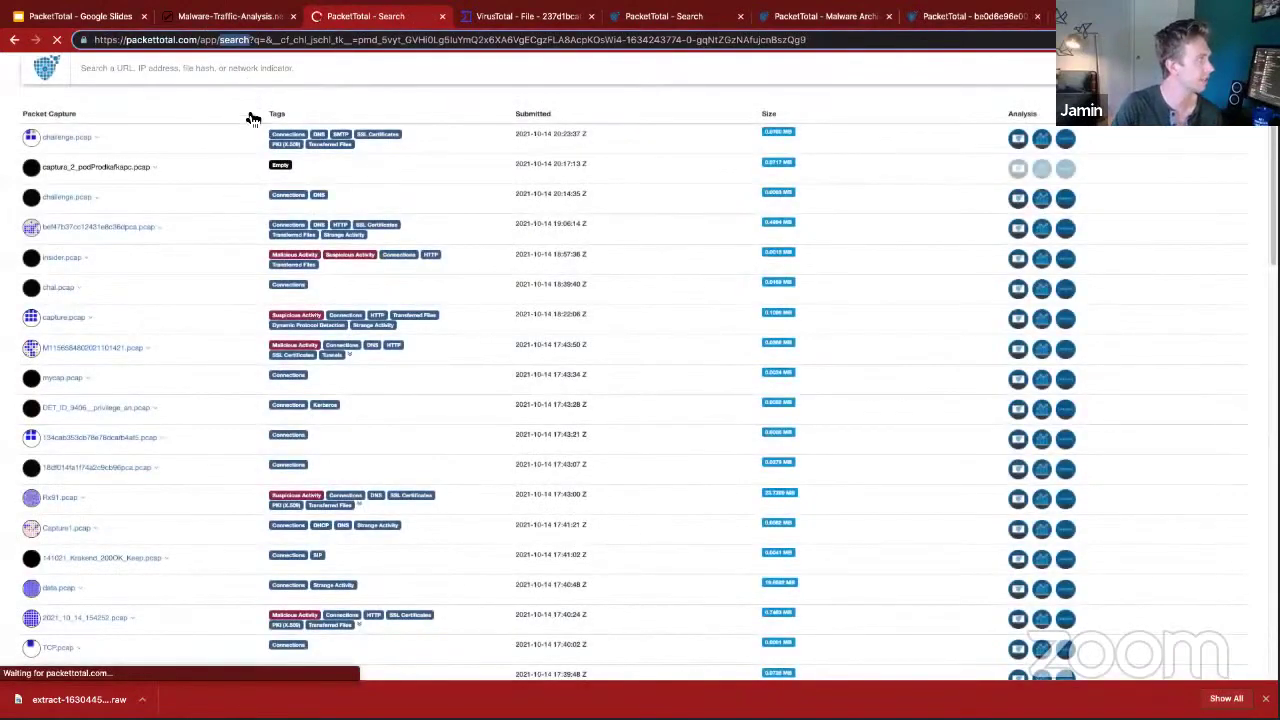
pyautogui.click(222, 68)
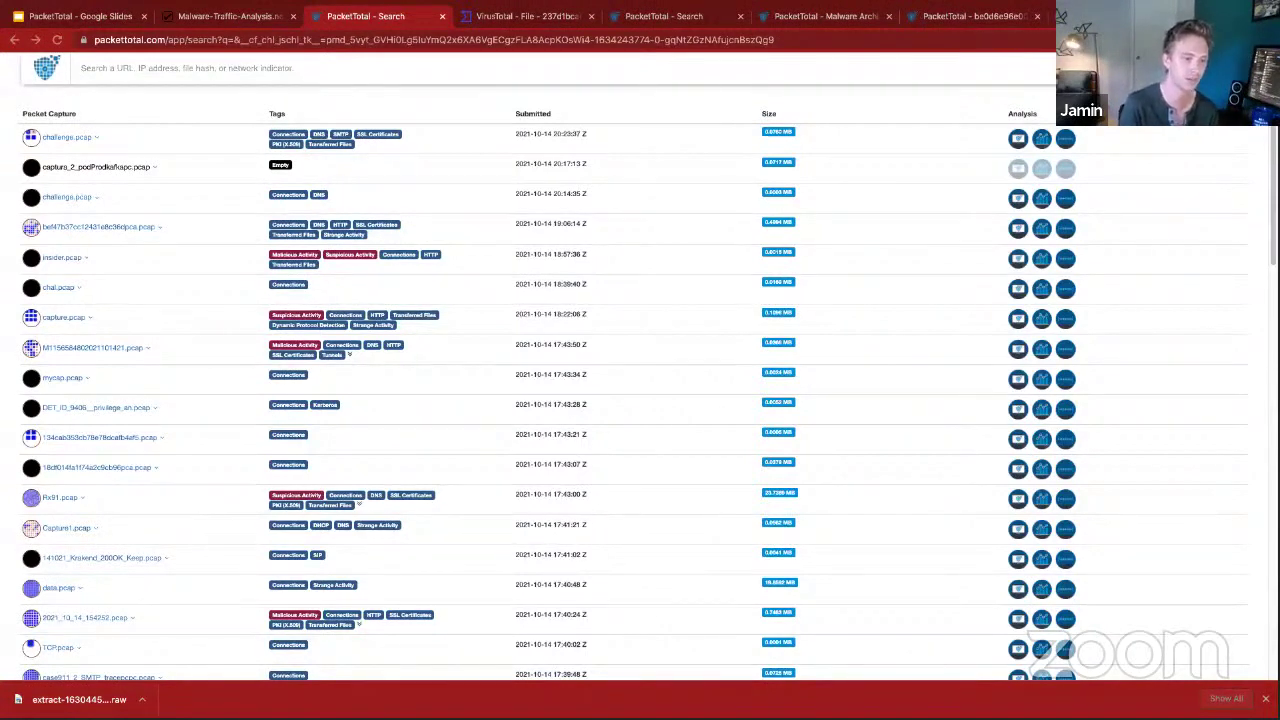
pyautogui.click(529, 67)
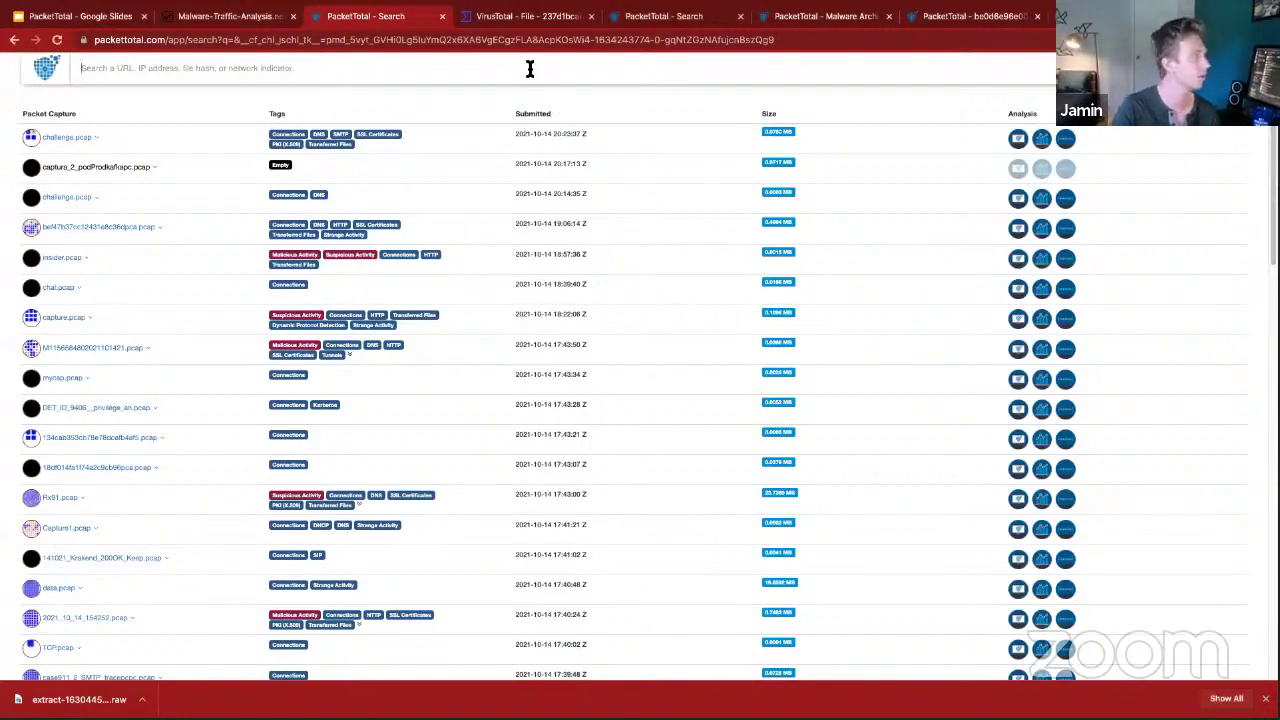
pyautogui.write('"metasploit"')
pyautogui.press('Return')
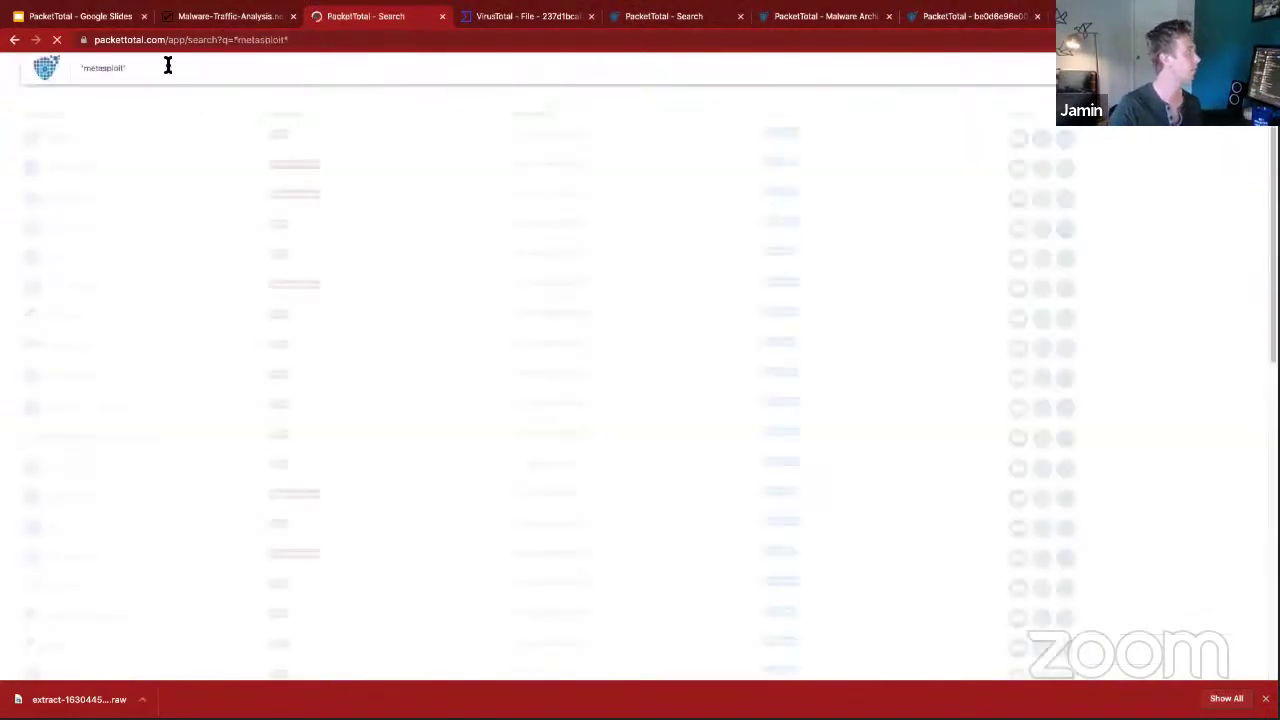
pyautogui.click(83, 66)
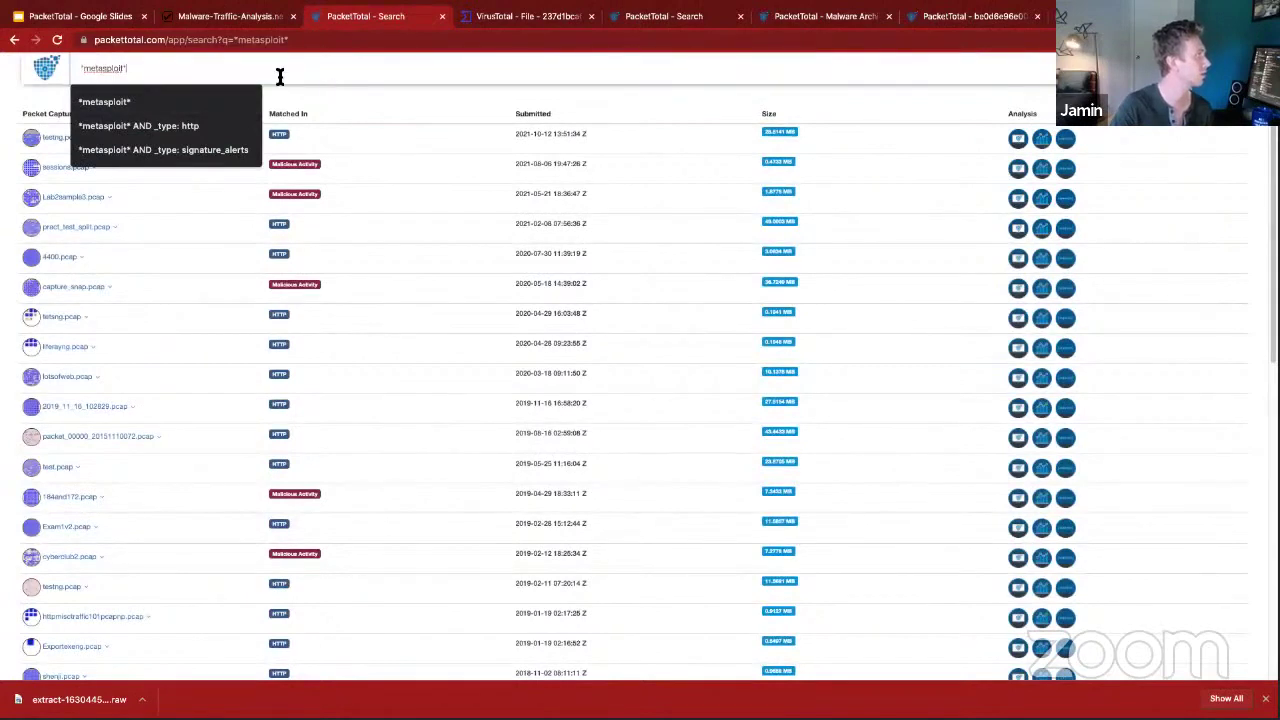
pyautogui.click(378, 108)
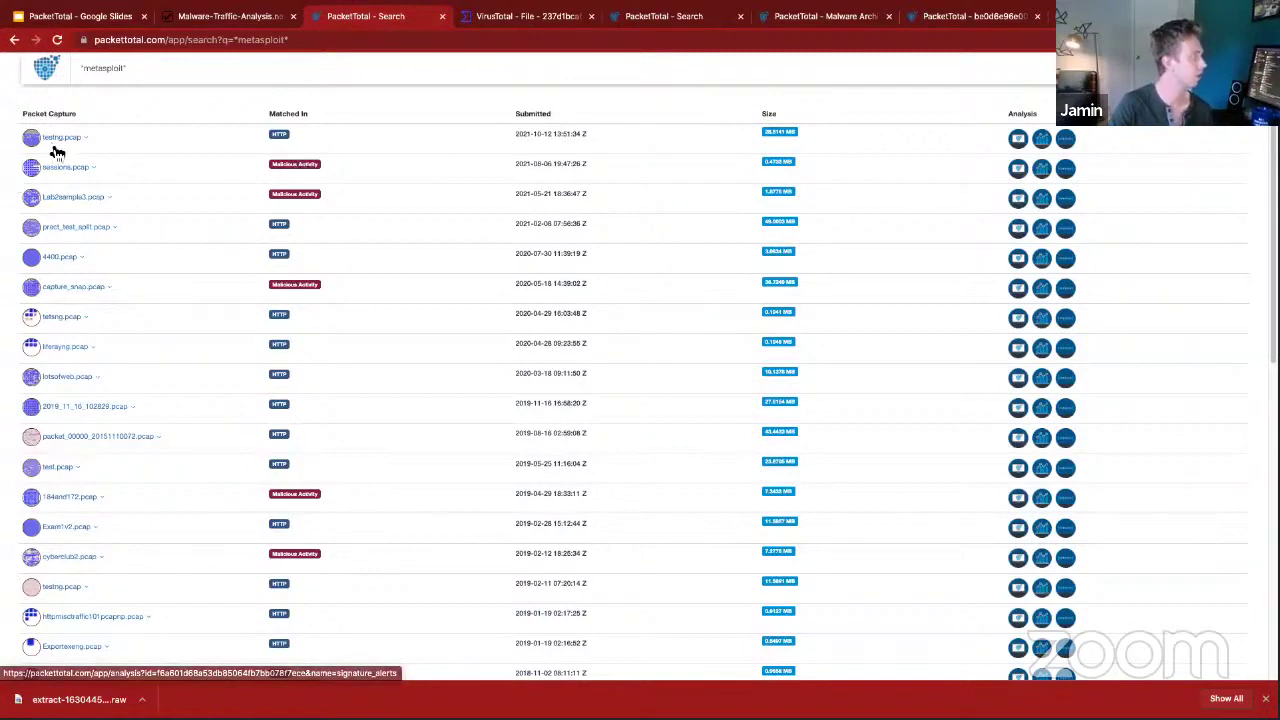
# Open the malicious activity alerts of sessions.pcap and filter them by "met".
pyautogui.click(312, 167)
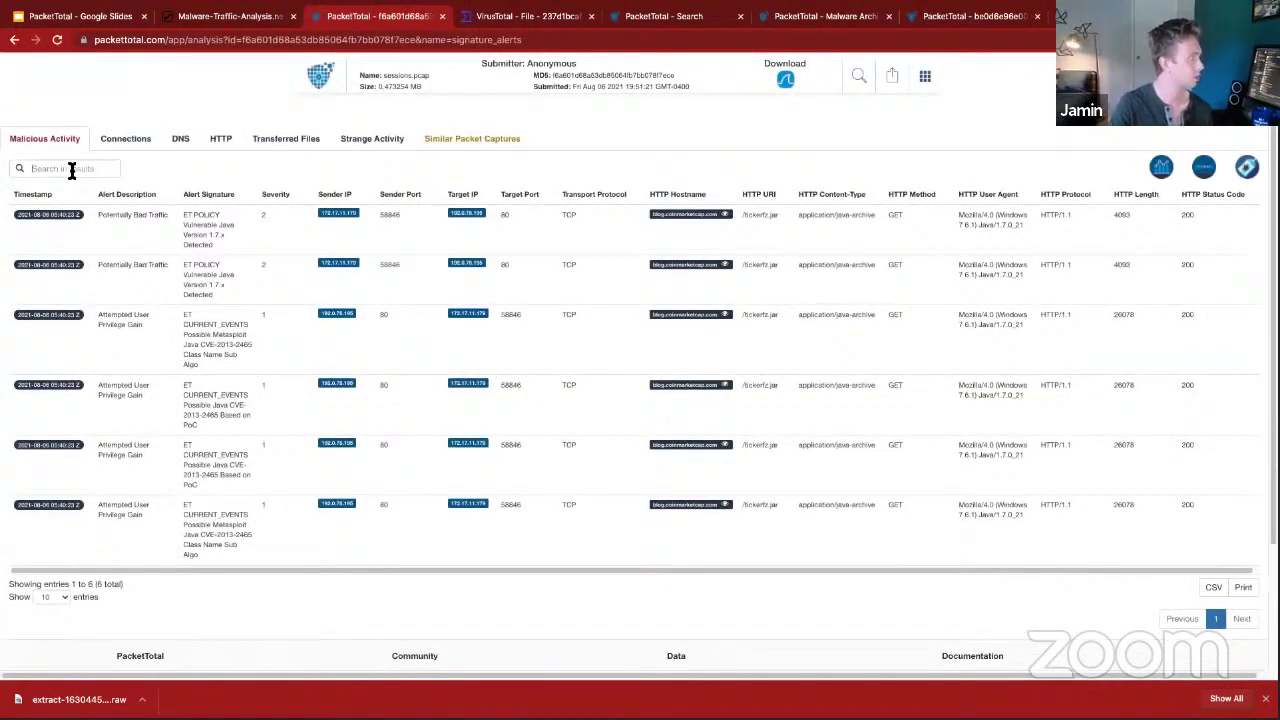
pyautogui.click(86, 170)
pyautogui.write('met')
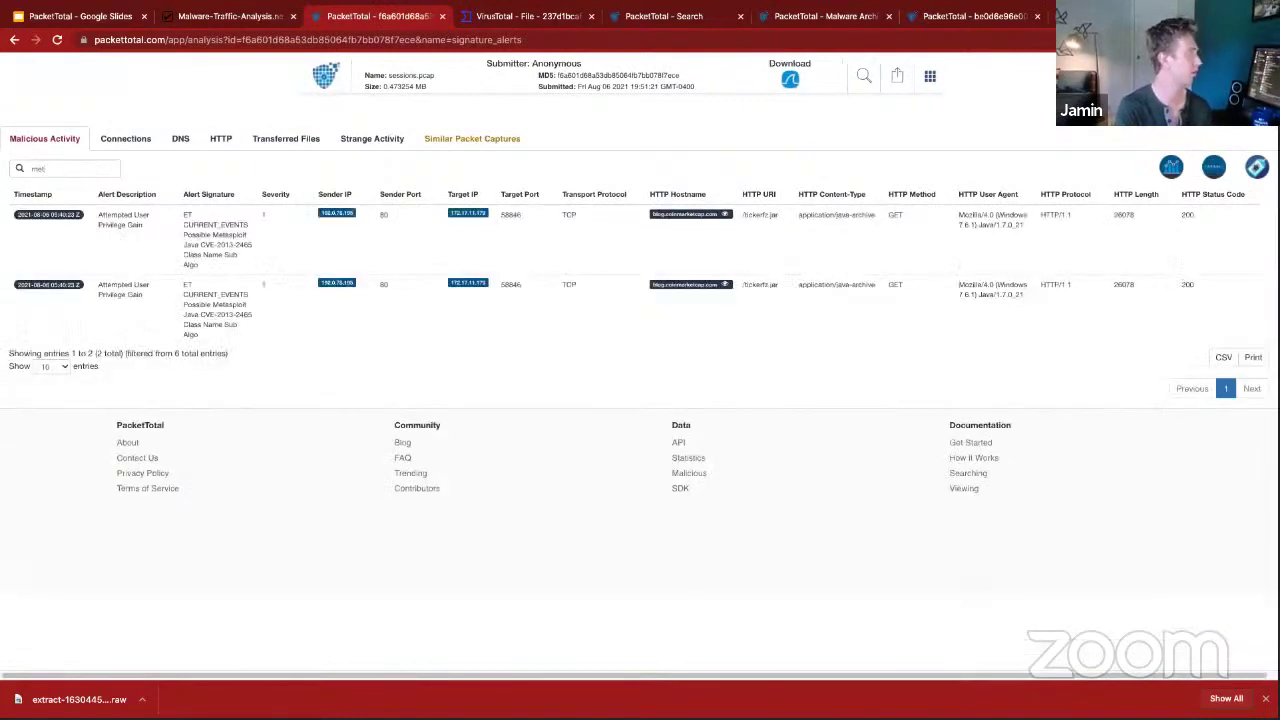
# Filter the malicious activity alerts by "metasploit" and examine the alert signature of the first entry.
pyautogui.write('asploit')
pyautogui.tripleClick(245, 238)
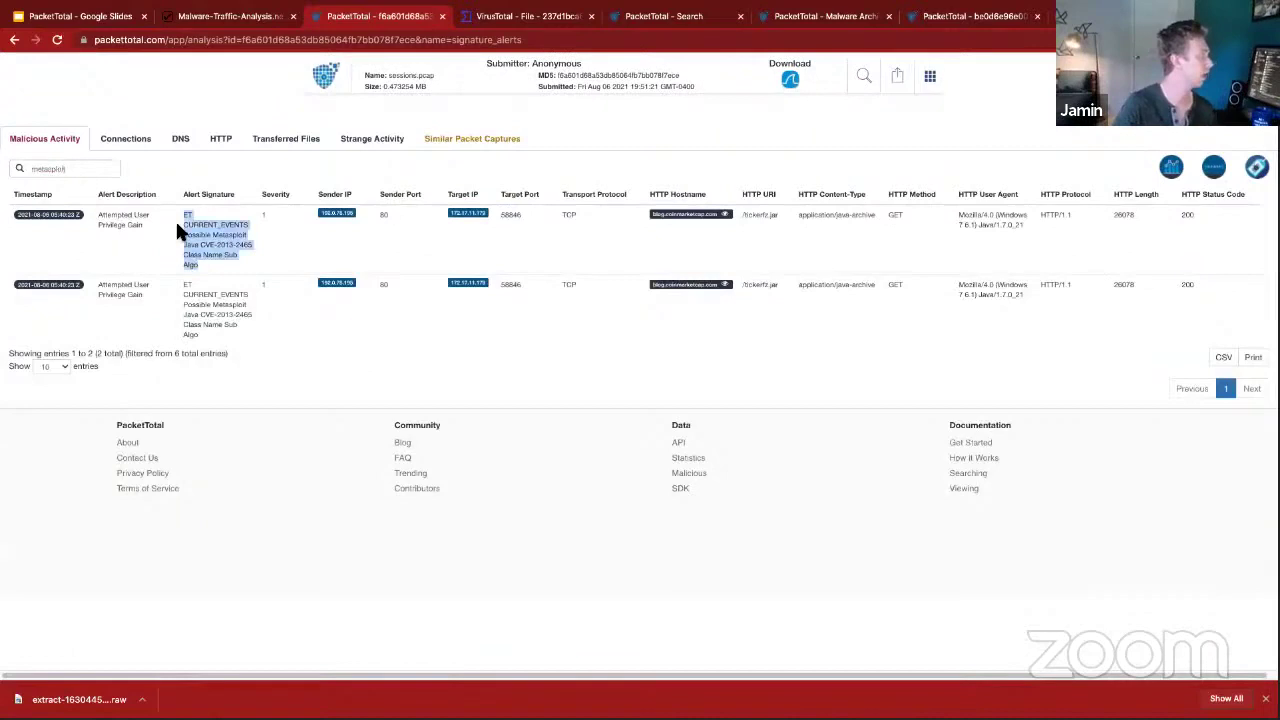
pyautogui.click(212, 266)
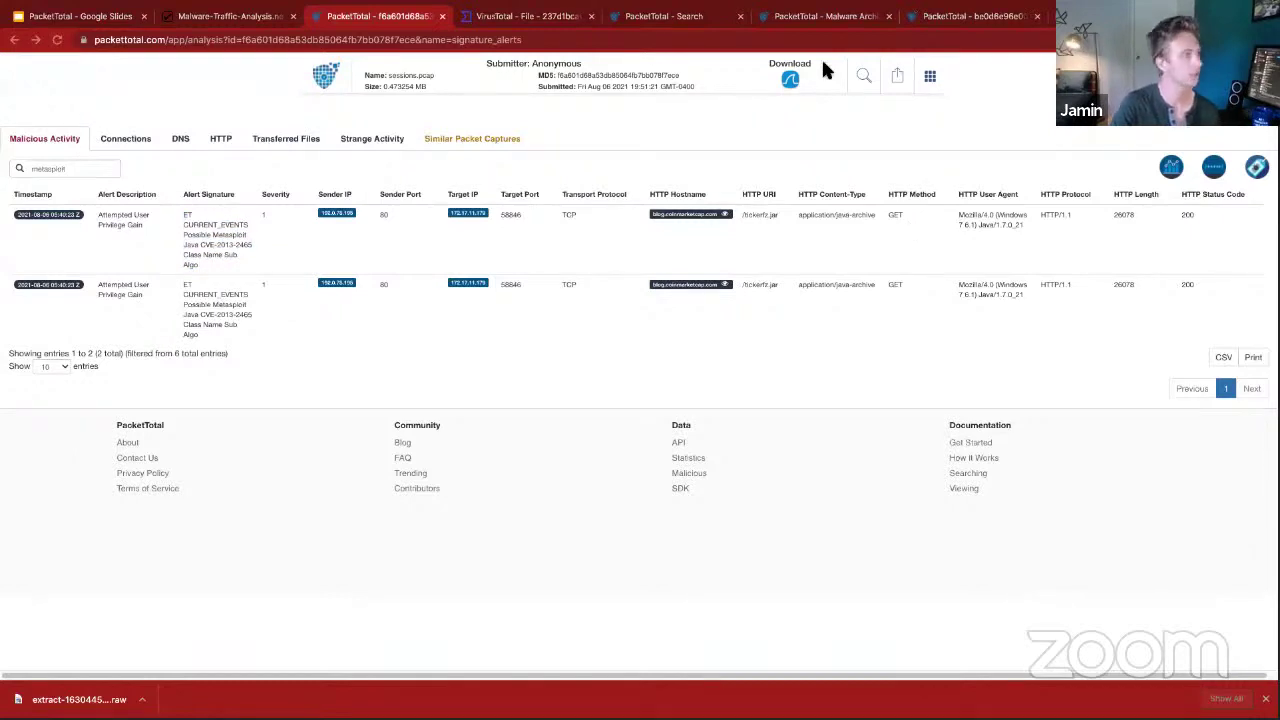
# Search the public packet captures for _type: signature_alerts AND *metasploit*, and return to the unfiltered capture list.
pyautogui.click(860, 77)
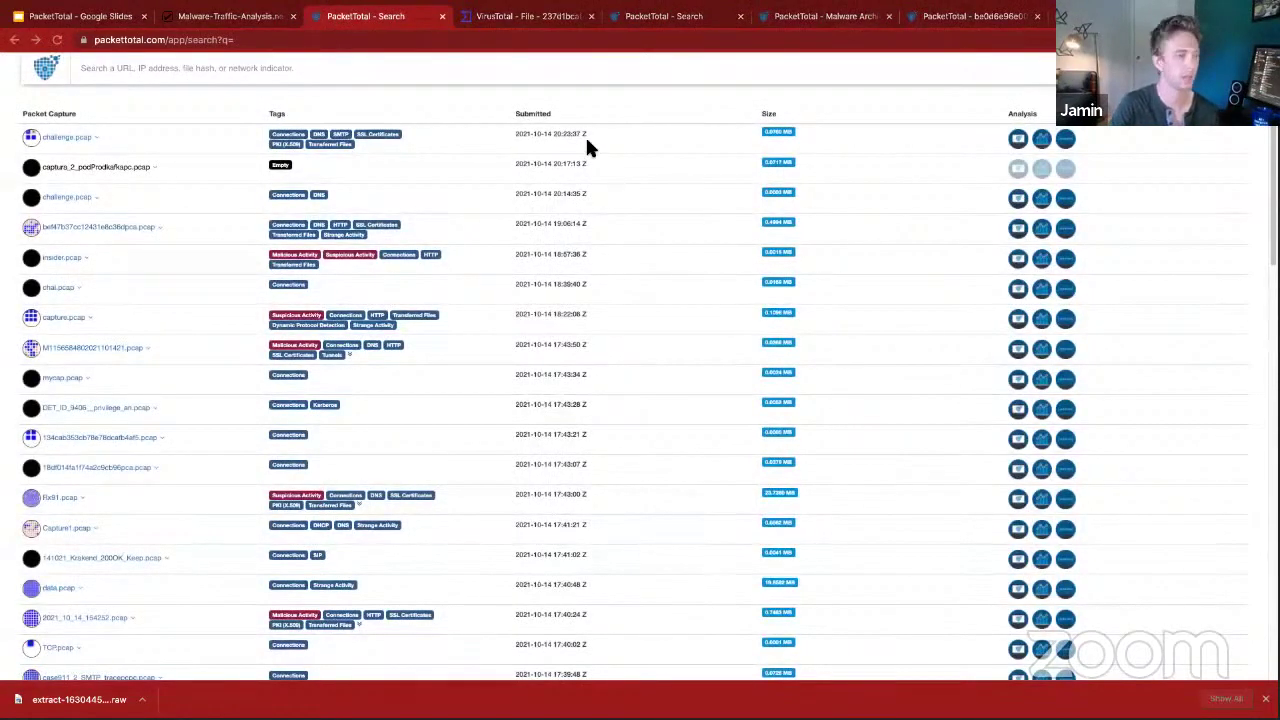
pyautogui.click(514, 67)
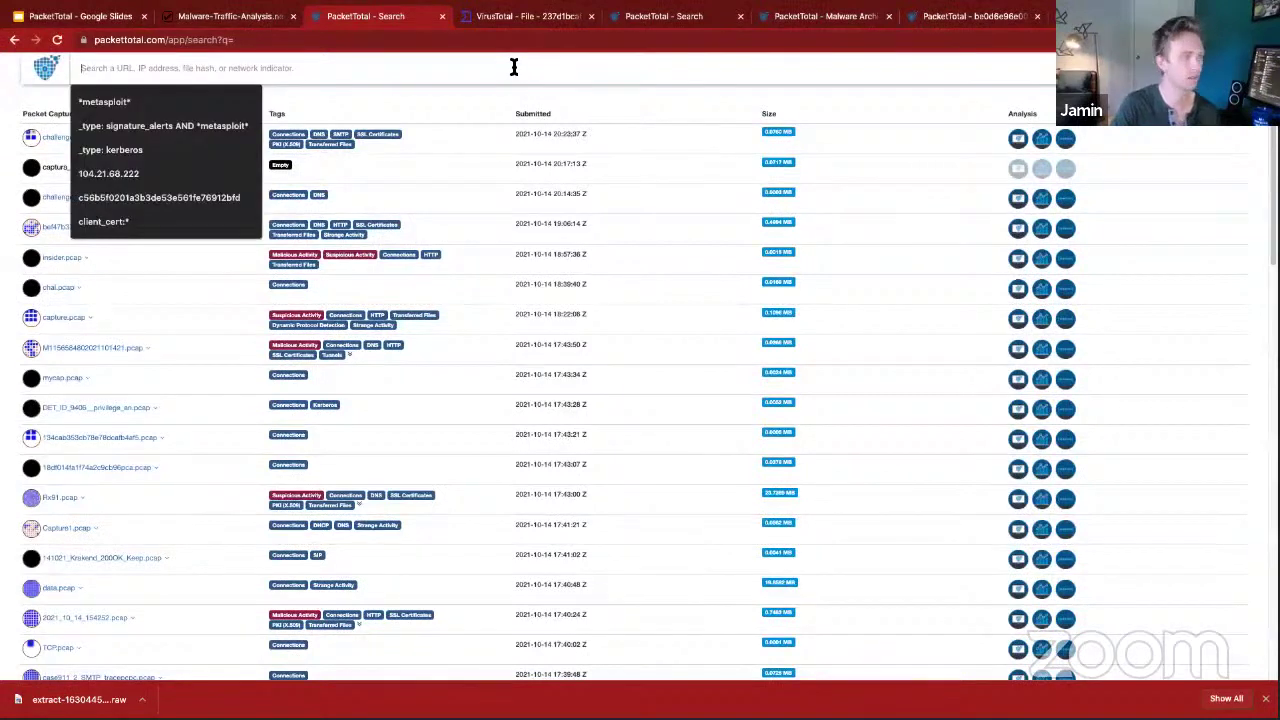
pyautogui.click(163, 125)
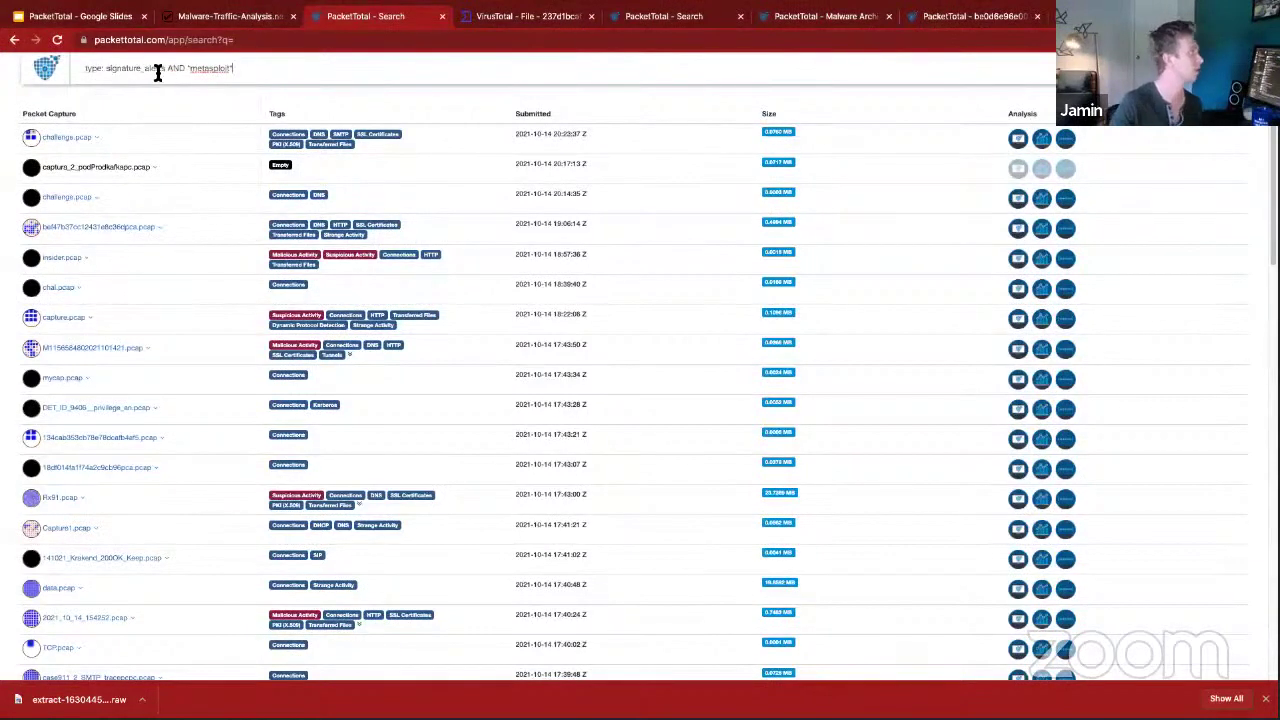
pyautogui.doubleClick(160, 70)
pyautogui.click(207, 70)
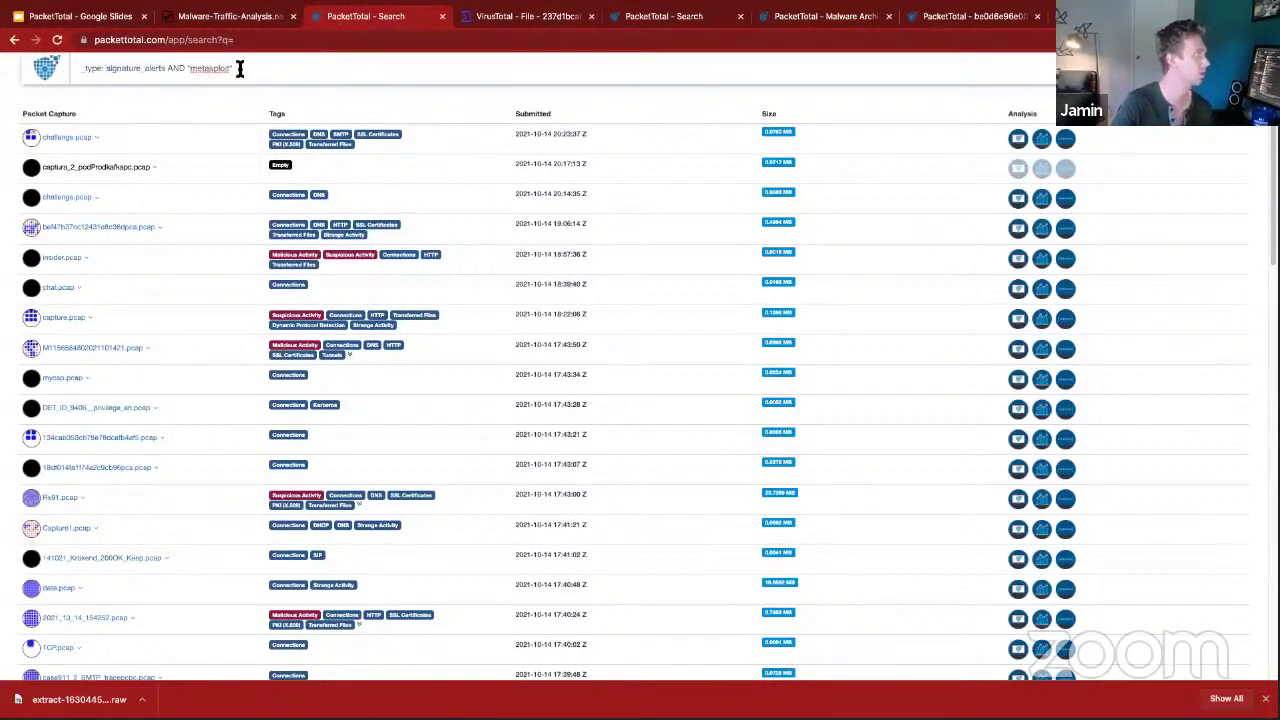
pyautogui.click(236, 70)
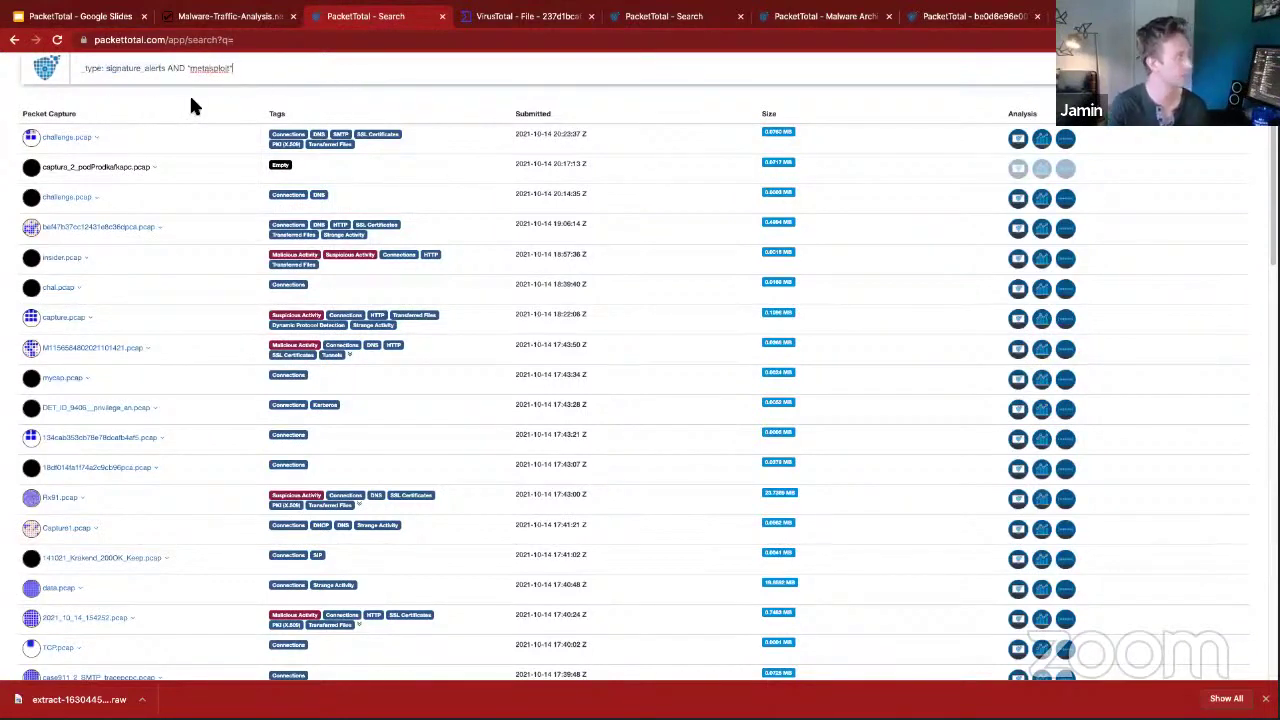
pyautogui.press('Return')
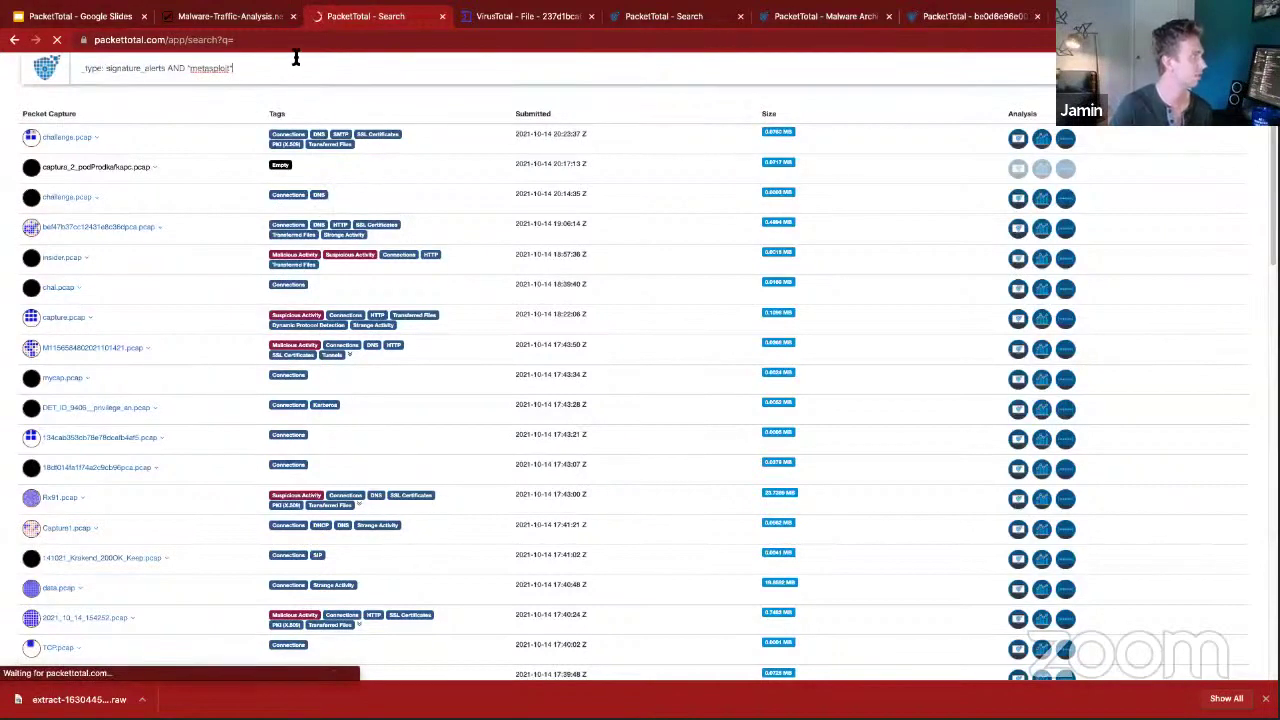
pyautogui.click(14, 40)
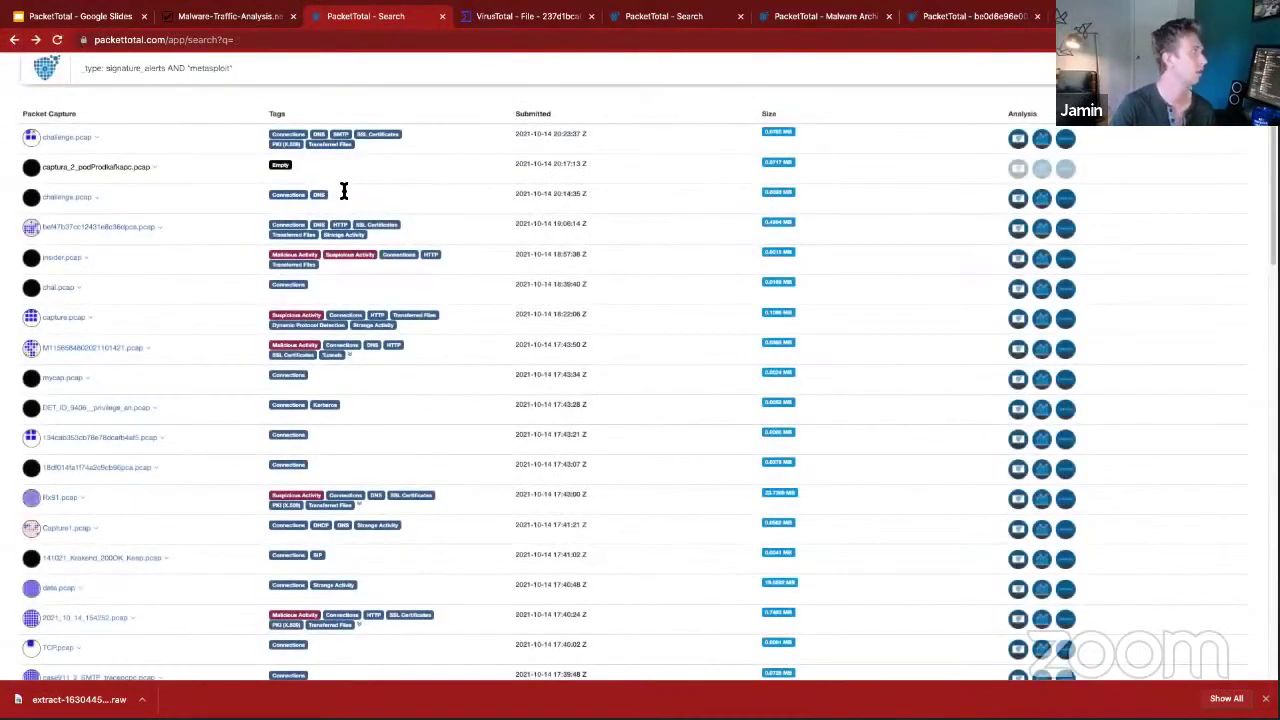
pyautogui.doubleClick(205, 70)
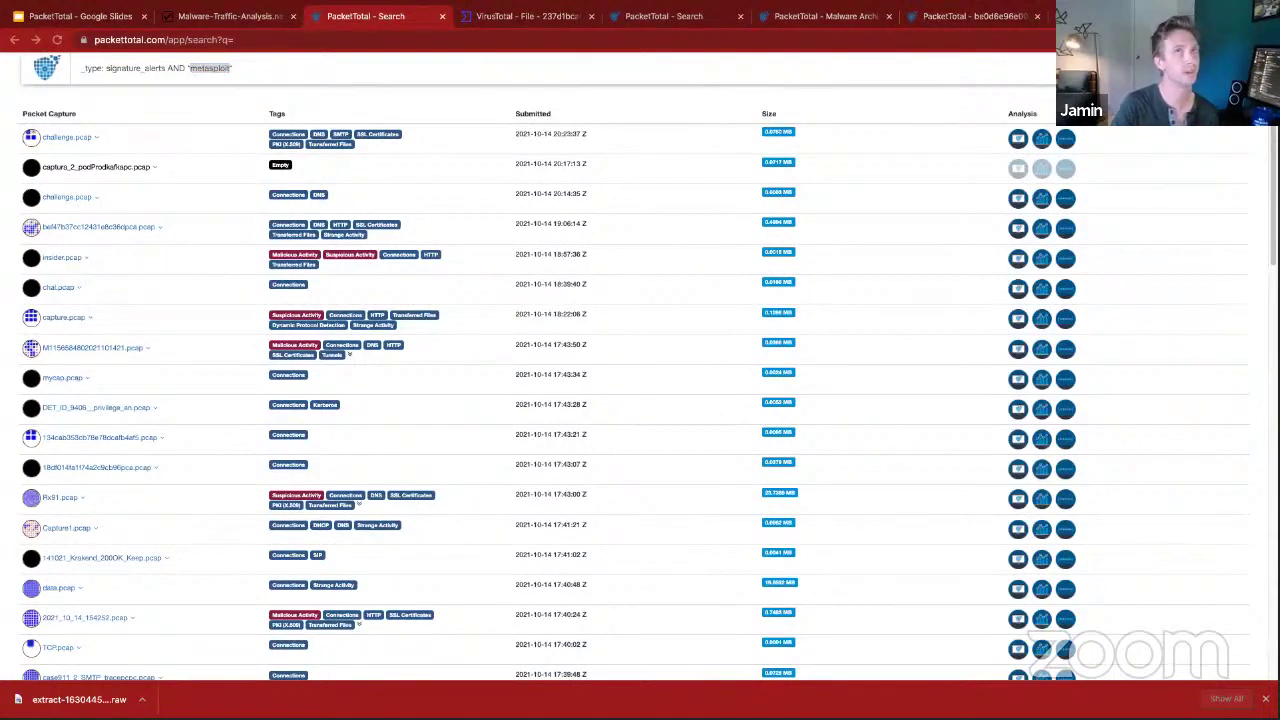
pyautogui.hotkey('alt', 'Tab')
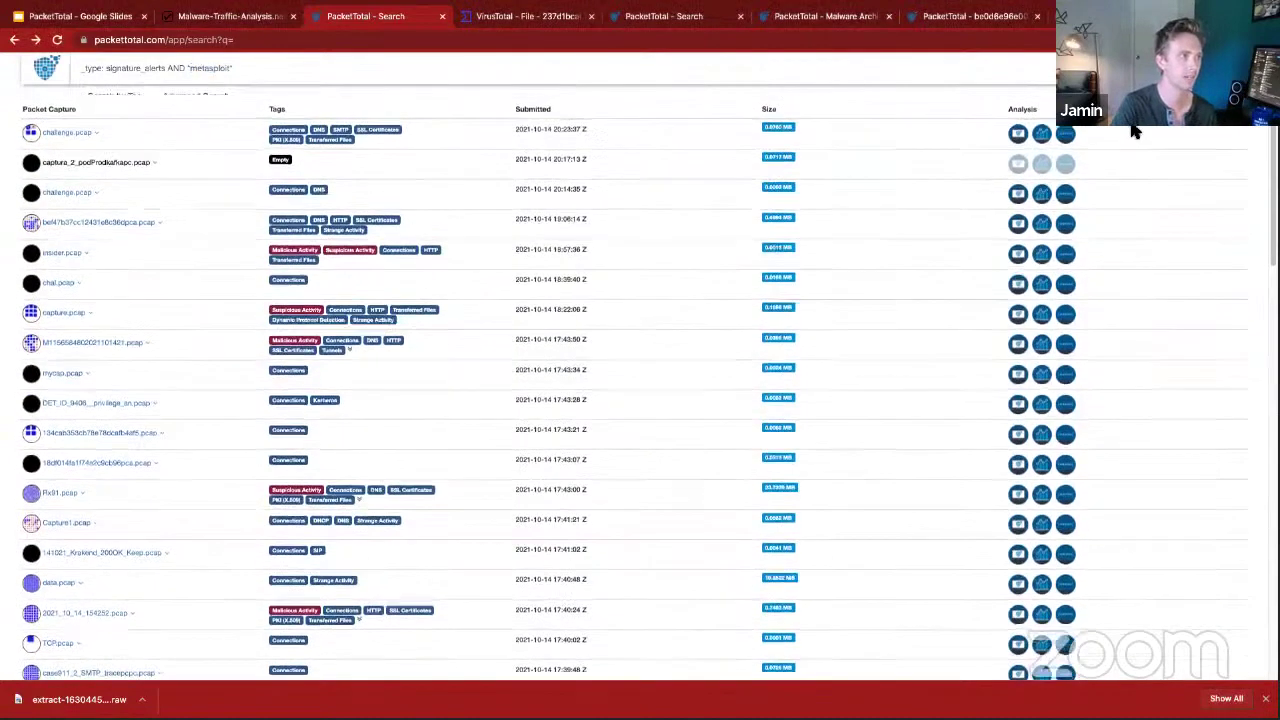
# Open the advanced search builder and review the search terms of its general templates and the DNP3 and FTP protocol templates.
pyautogui.scroll(1, 750, 140)
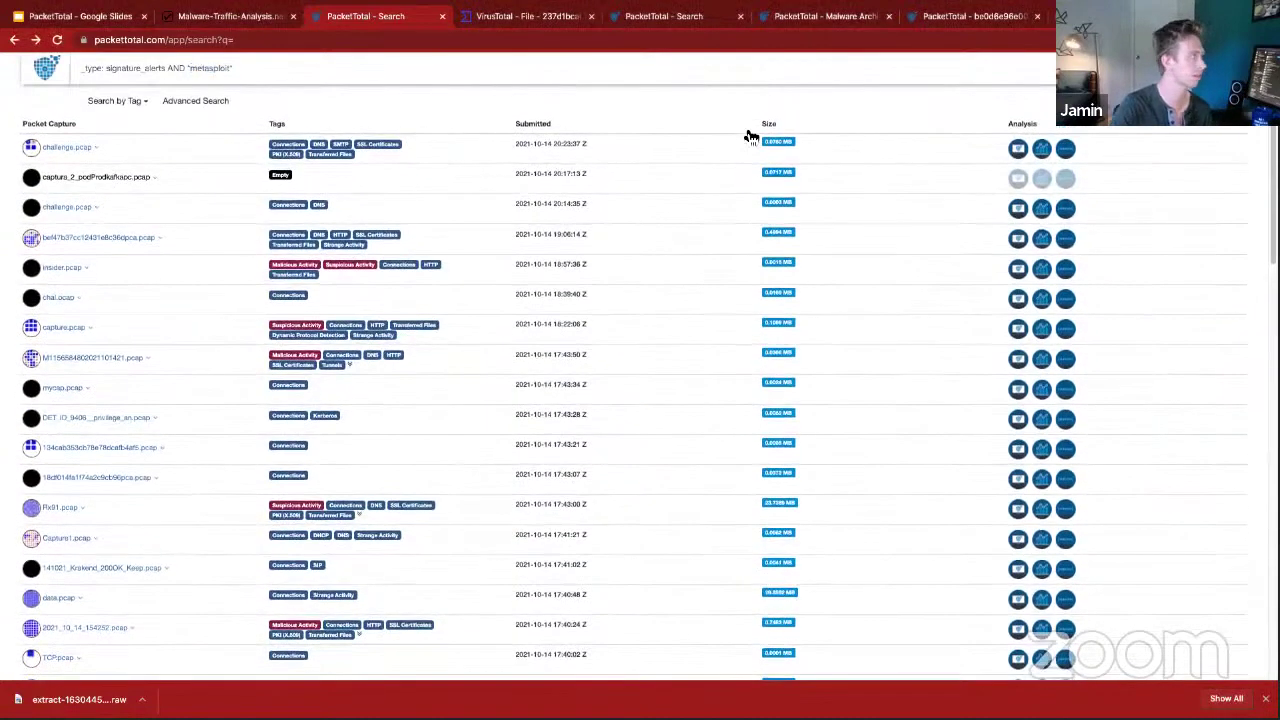
pyautogui.click(226, 106)
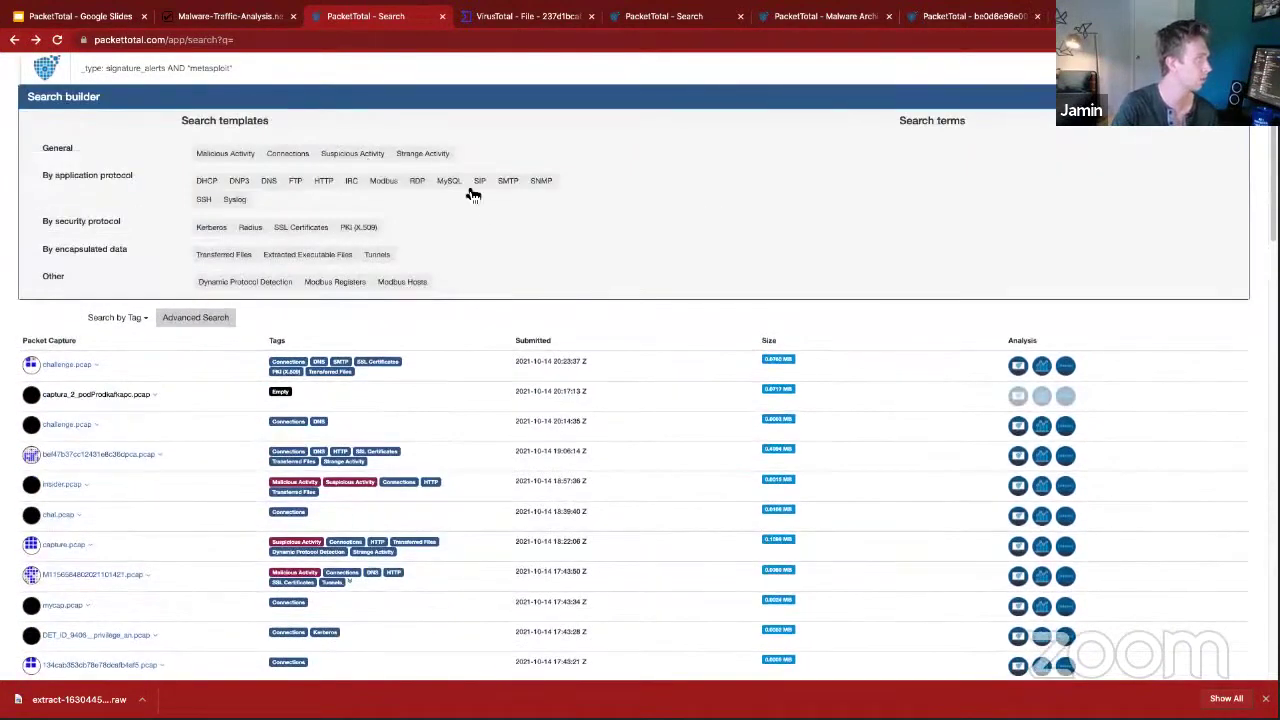
pyautogui.click(248, 157)
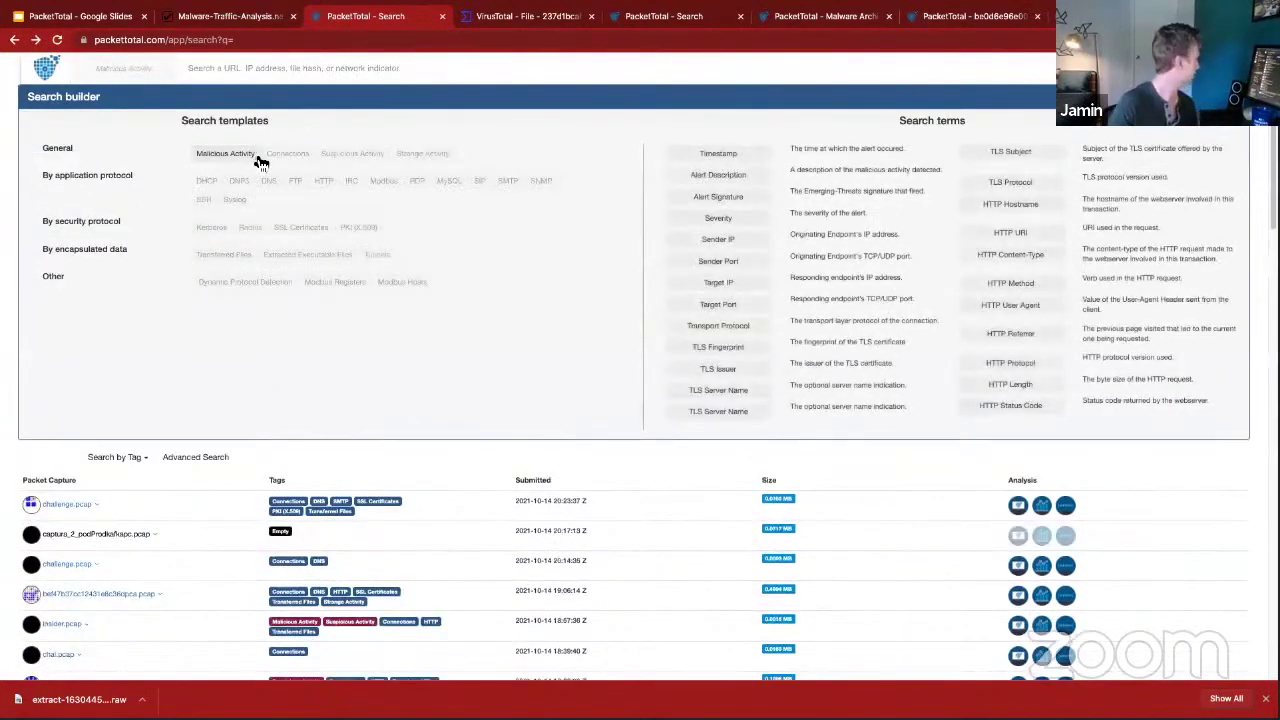
pyautogui.click(300, 157)
pyautogui.click(371, 155)
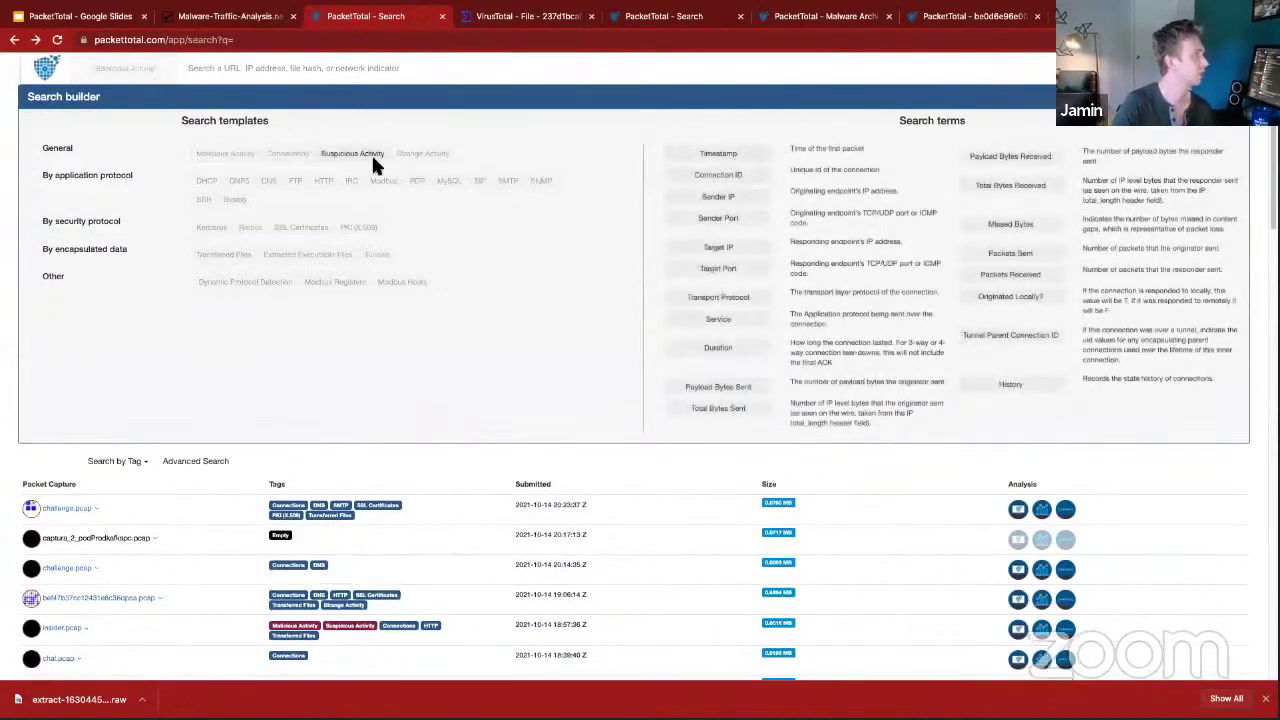
pyautogui.click(422, 157)
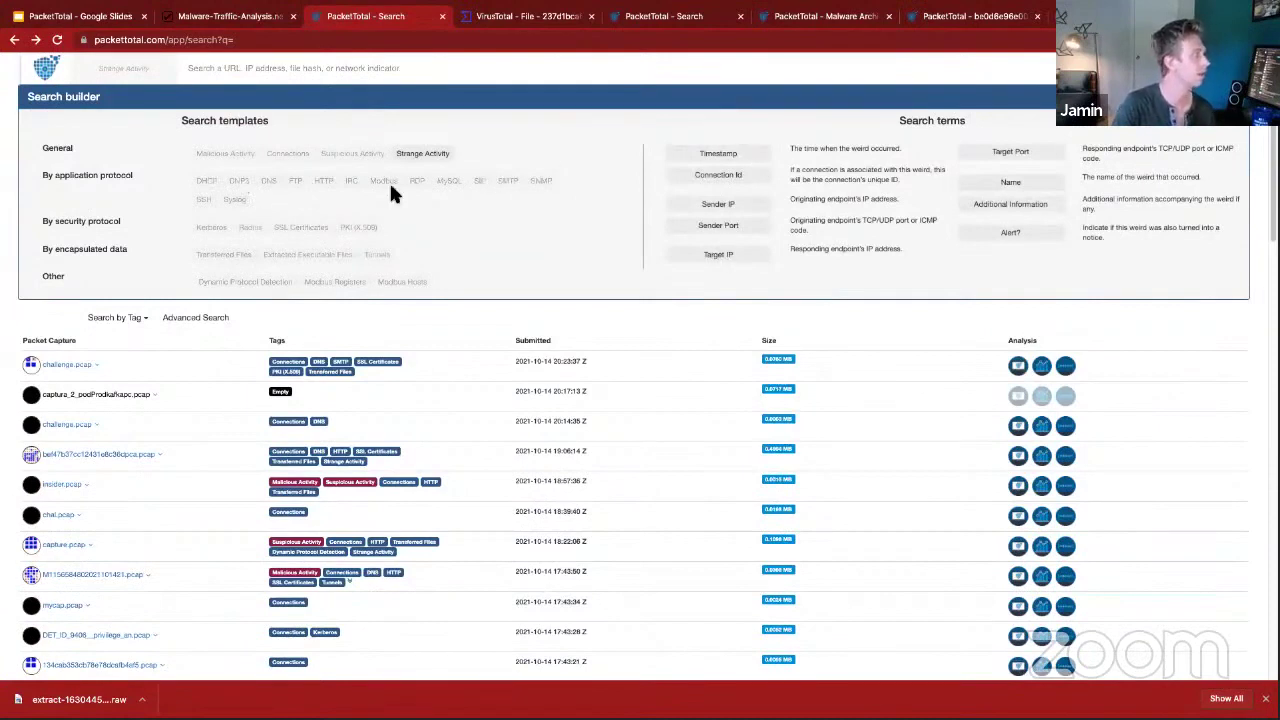
pyautogui.click(208, 181)
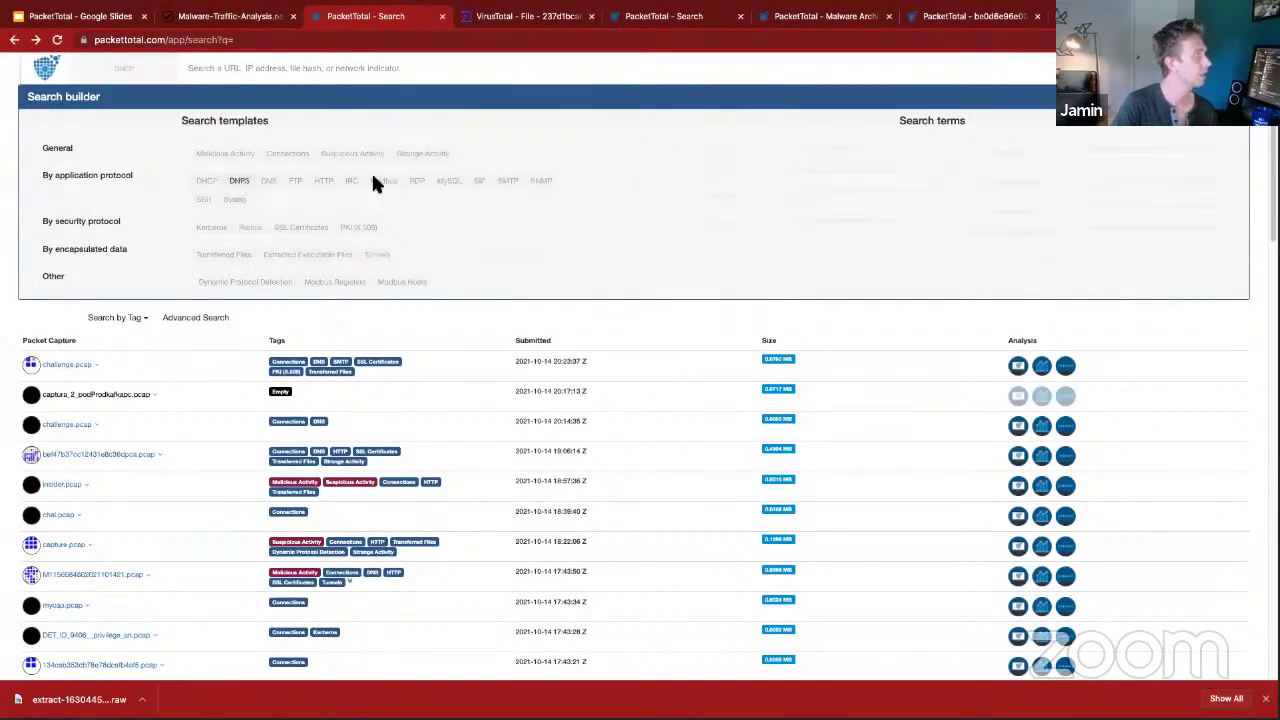
pyautogui.click(295, 181)
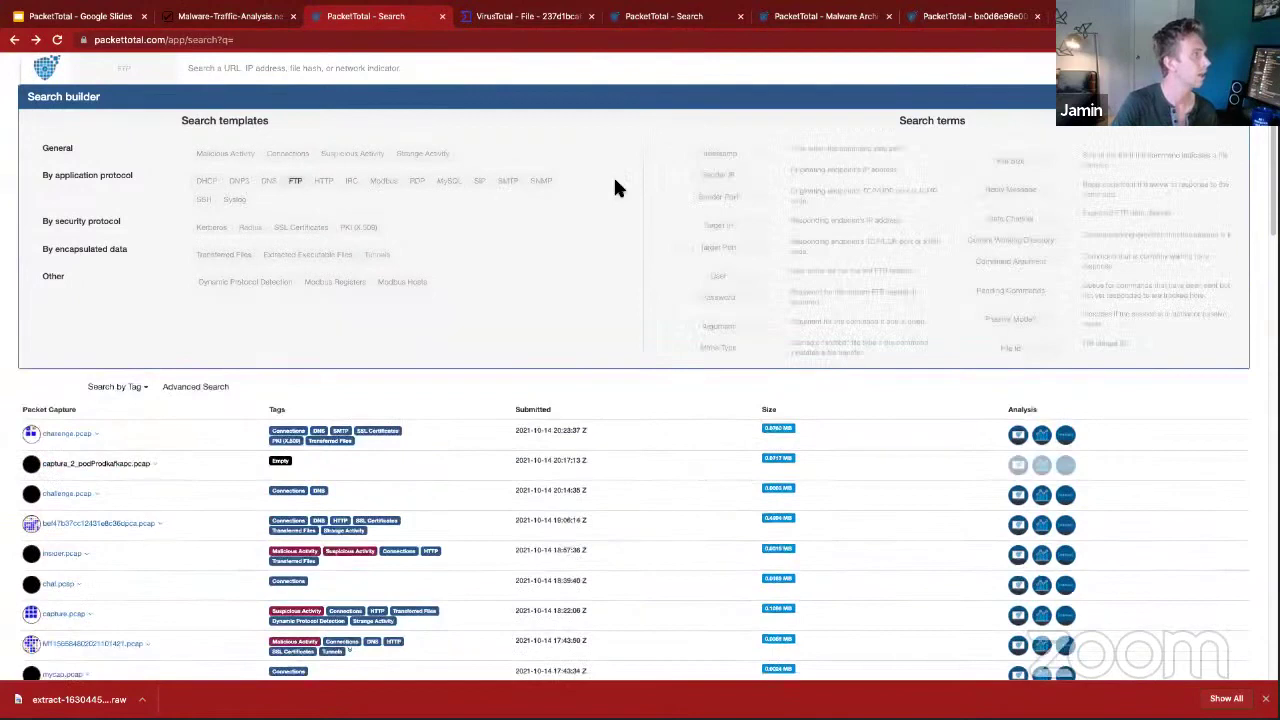
# Try adding the Sender IP term to the FTP search query and clear the term again.
pyautogui.click(722, 177)
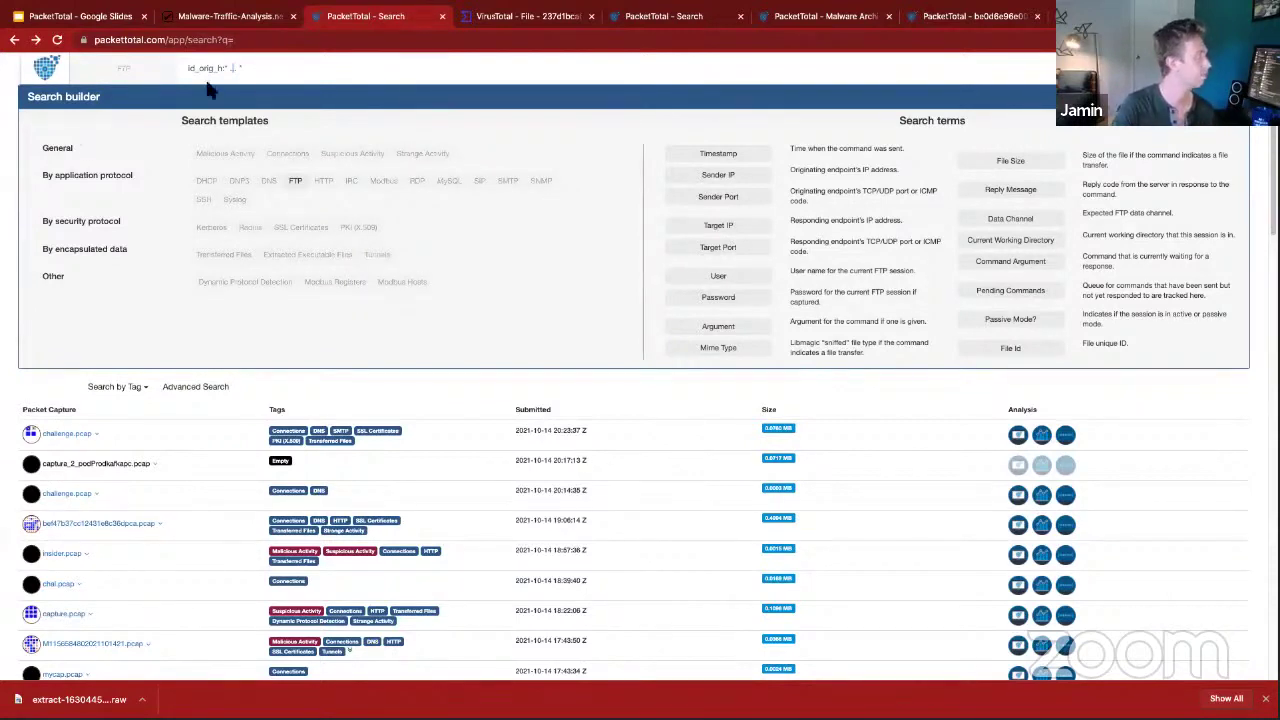
pyautogui.click(260, 72)
pyautogui.press('BackSpace')
pyautogui.press('BackSpace')
pyautogui.press('BackSpace')
pyautogui.press('BackSpace')
pyautogui.press('BackSpace')
pyautogui.press('BackSpace')
pyautogui.press('BackSpace')
pyautogui.press('BackSpace')
pyautogui.press('BackSpace')
pyautogui.press('BackSpace')
pyautogui.press('BackSpace')
pyautogui.press('BackSpace')
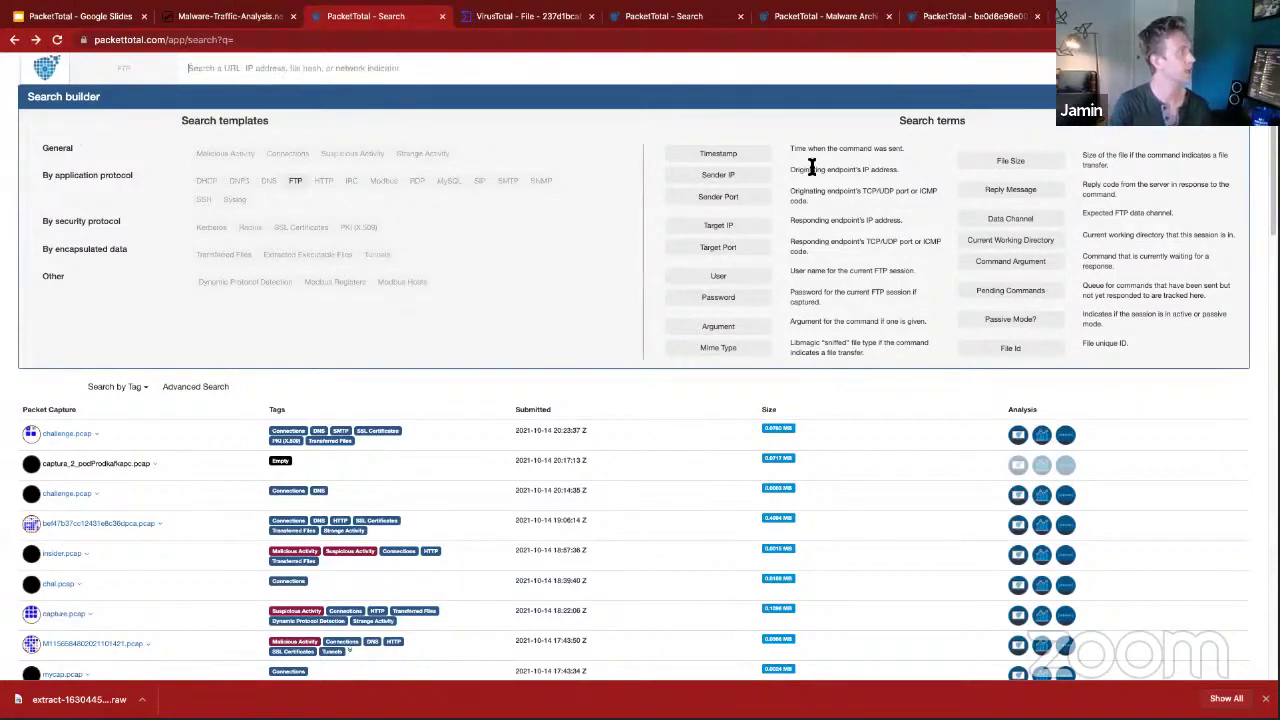
# Open the malware archive and browse its Campaigns and Botnets categories.
pyautogui.click(1172, 108)
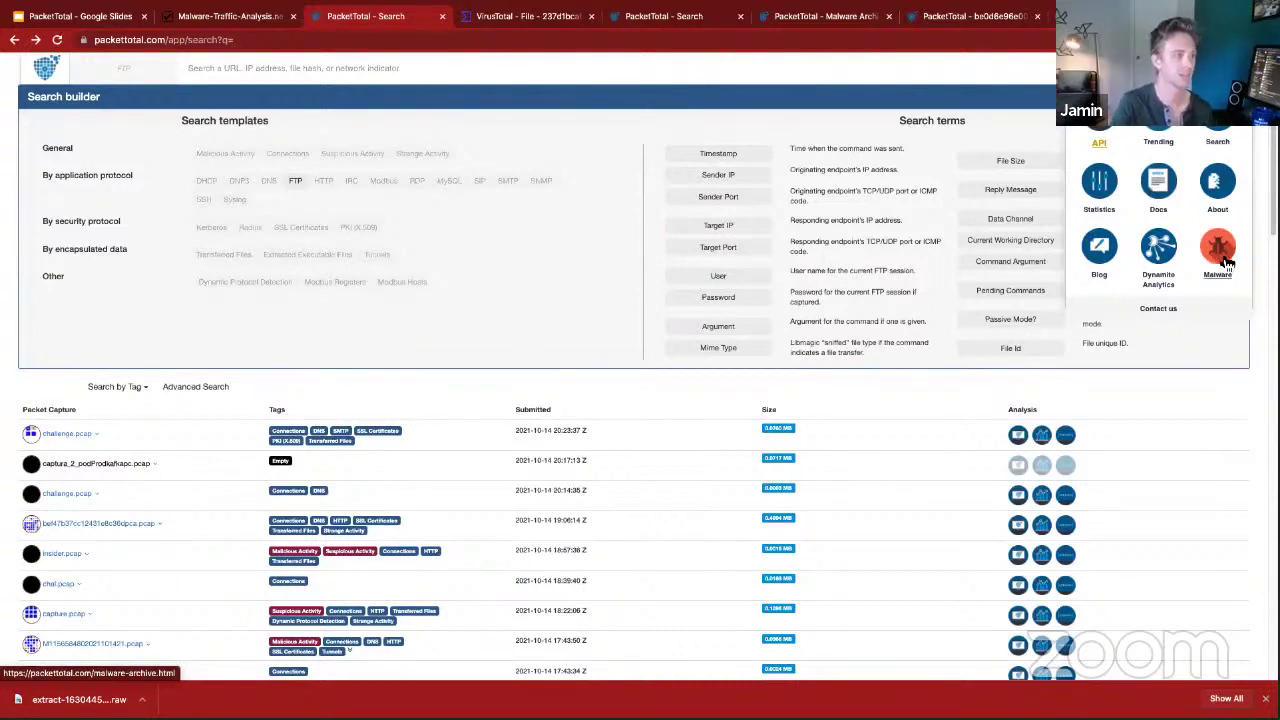
pyautogui.click(1226, 260)
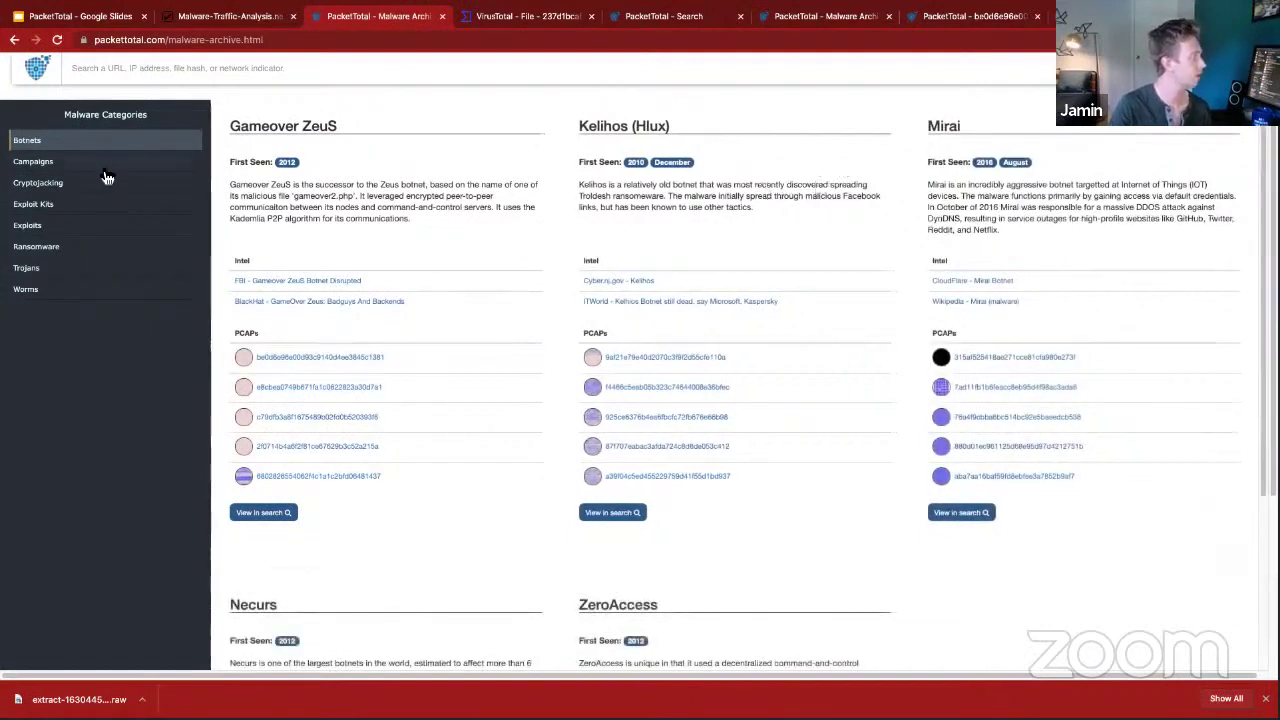
pyautogui.click(74, 168)
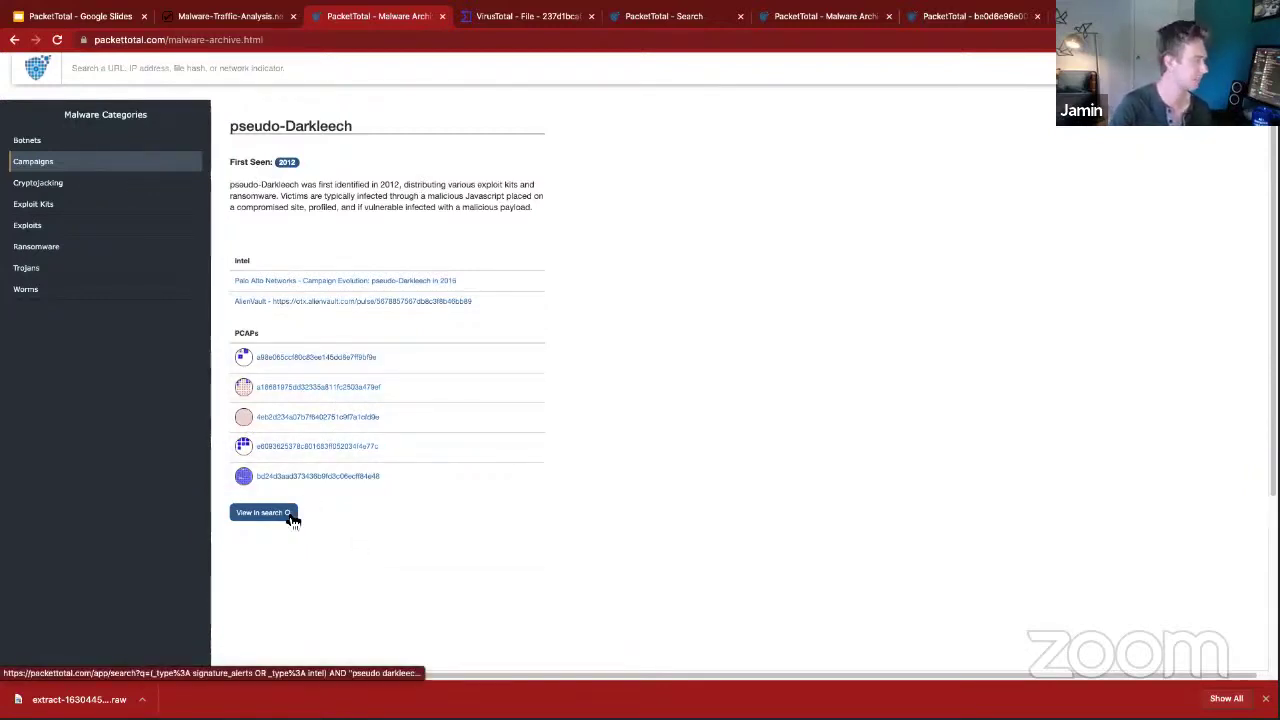
pyautogui.click(40, 141)
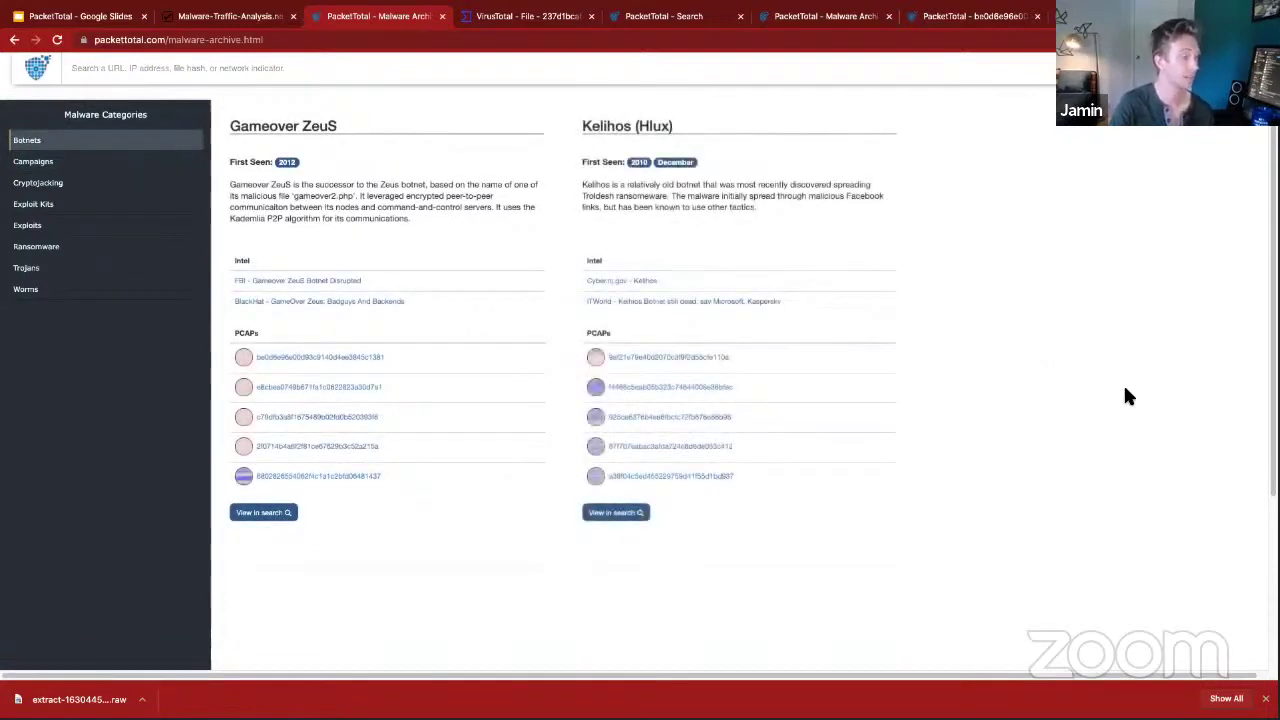
# Show the Mirai botnet's packet captures in search and examine the full query used to match them.
pyautogui.click(982, 516)
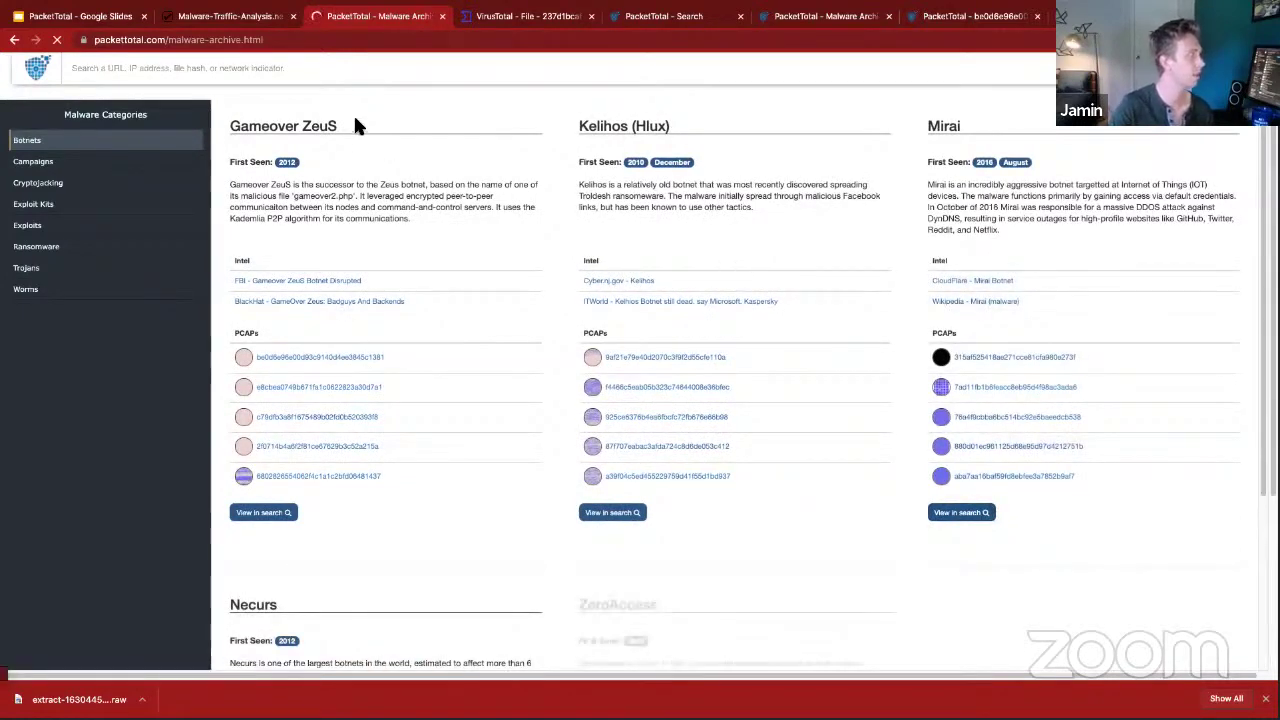
pyautogui.tripleClick(703, 66)
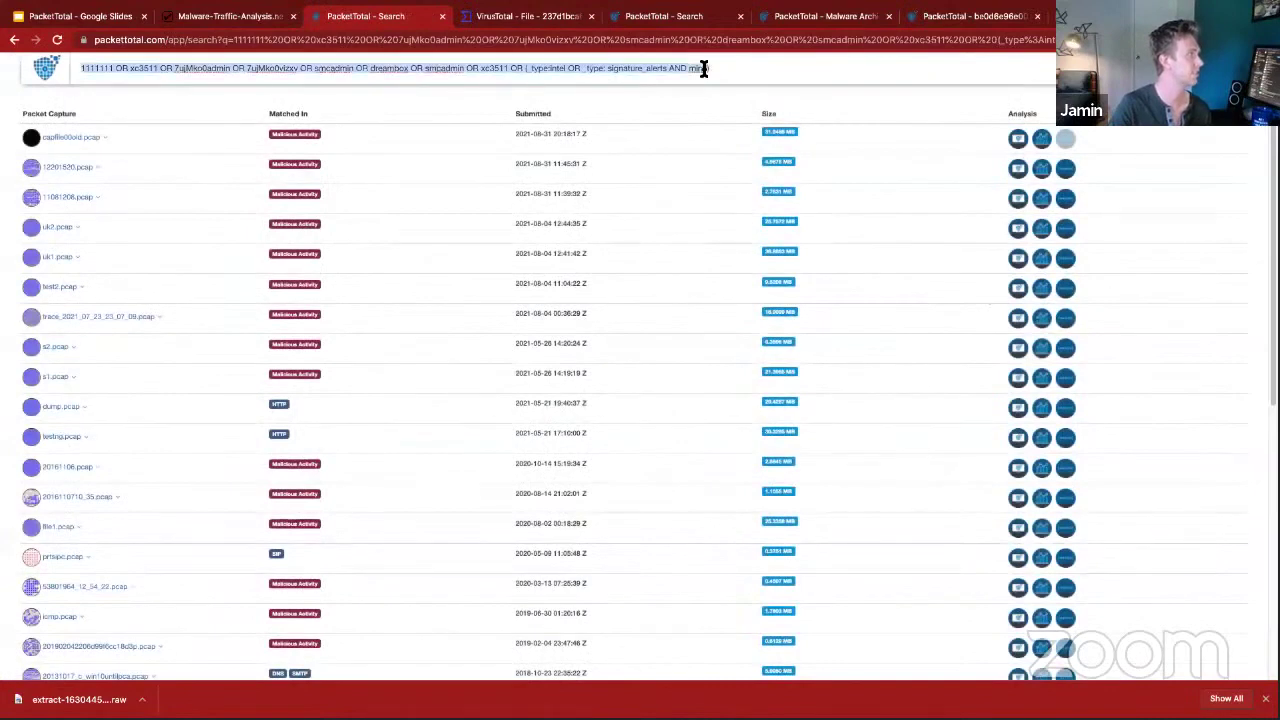
pyautogui.click(769, 66)
pyautogui.moveTo(22, 68); pyautogui.dragTo(698, 170)
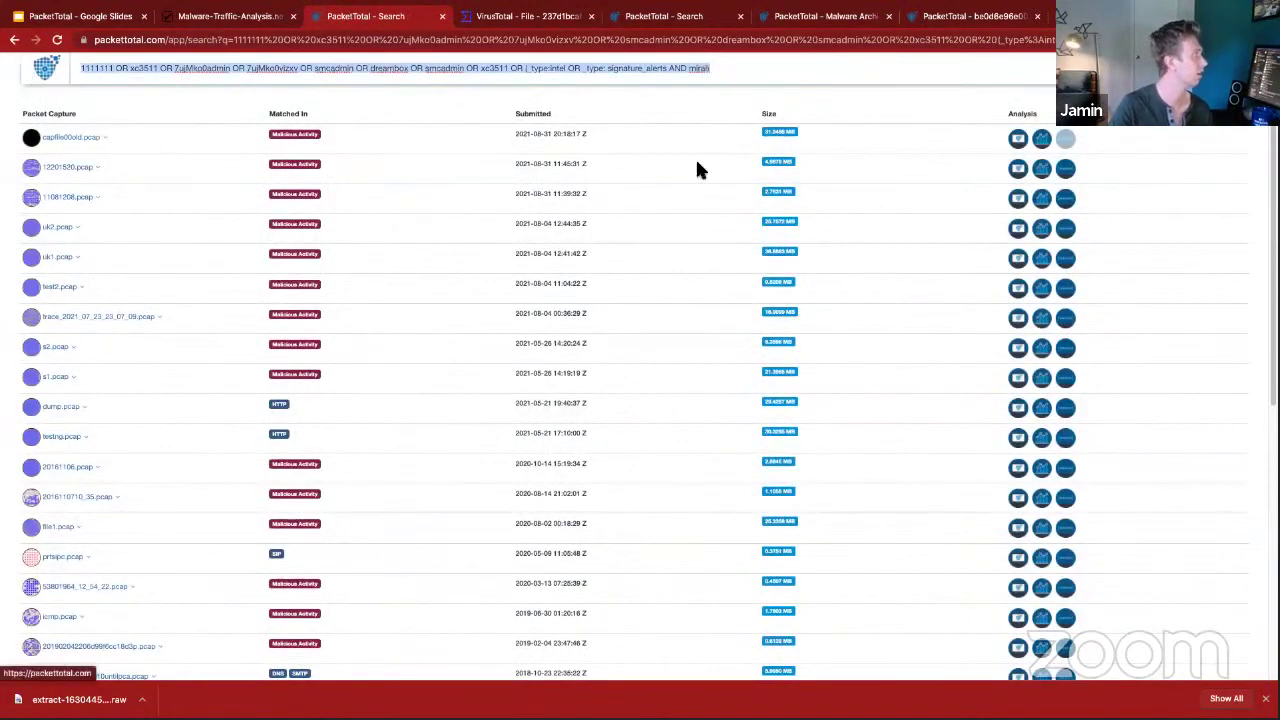
pyautogui.click(290, 71)
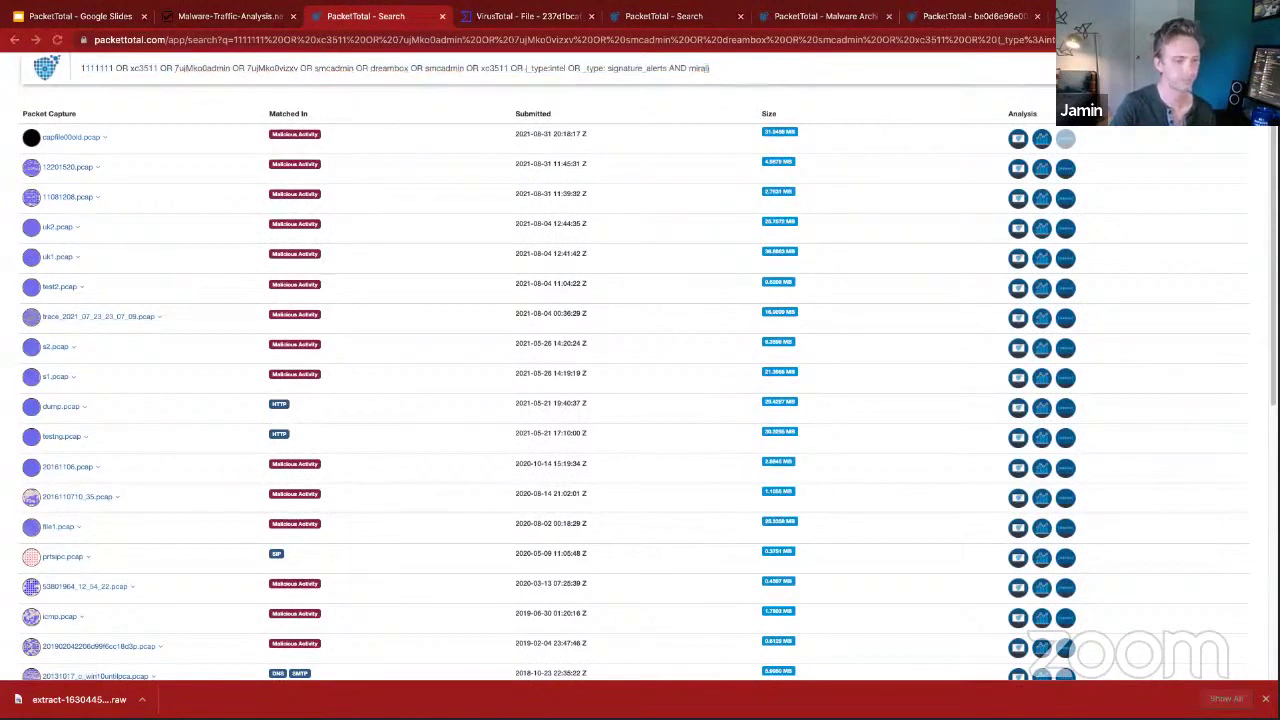
# Open the malicious activity alerts of capfile00old.pcap and view its similar packet captures.
pyautogui.click(366, 133)
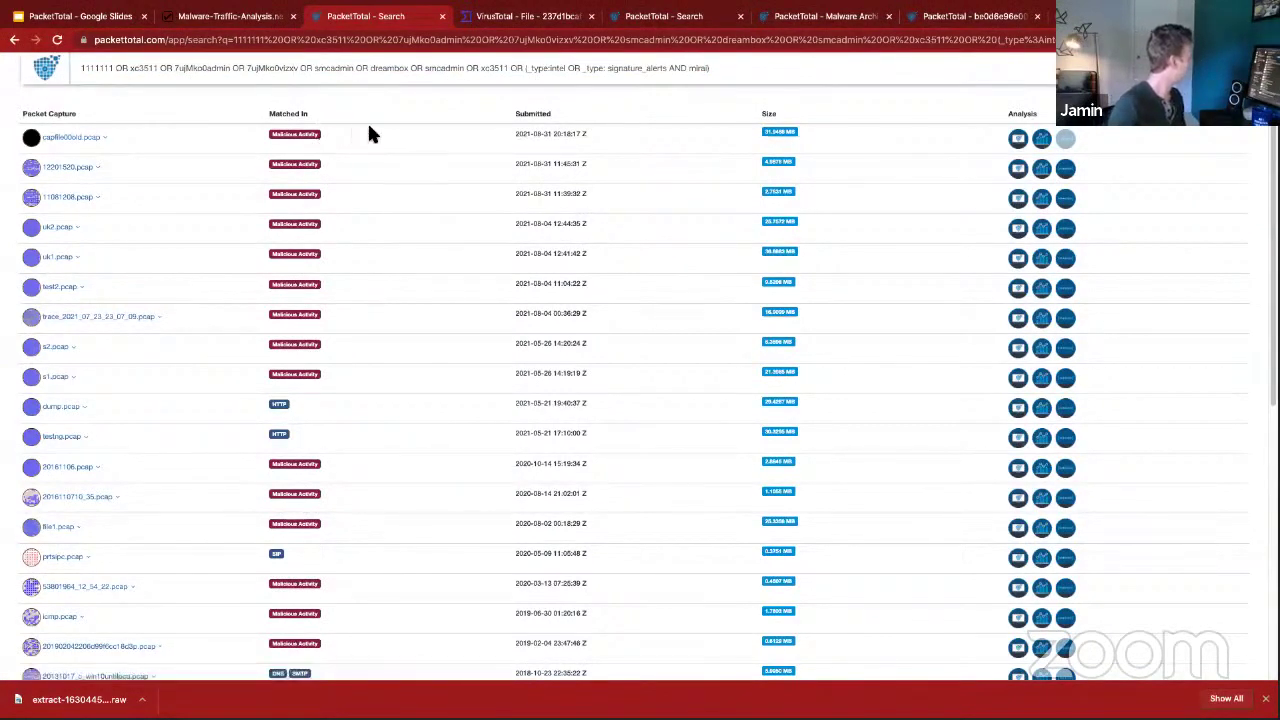
pyautogui.click(311, 140)
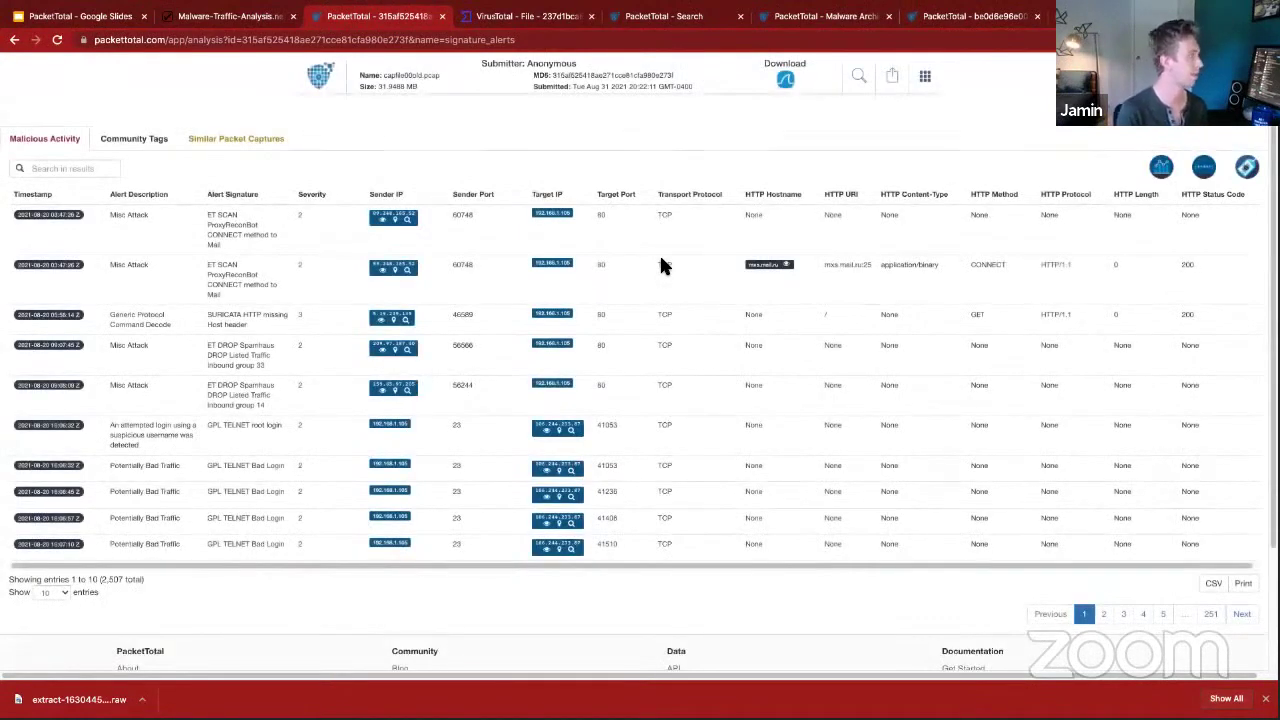
pyautogui.click(266, 140)
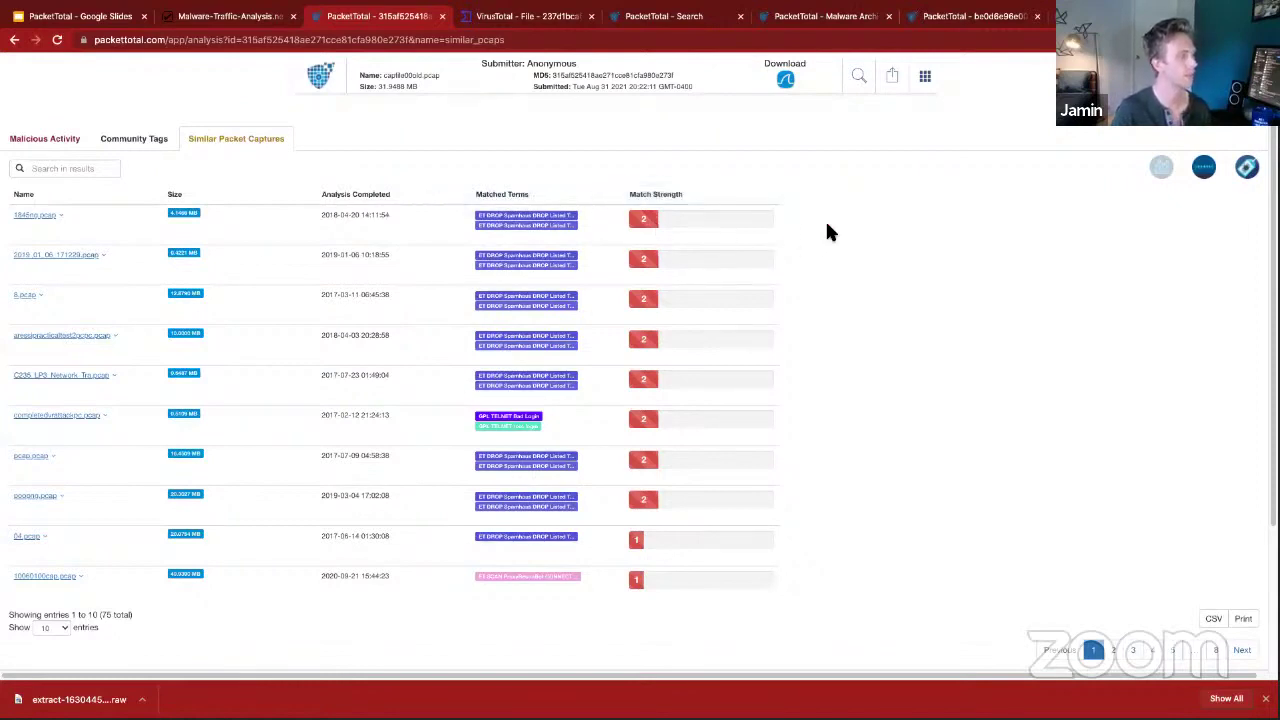
# Review the similar packet captures of 20130820_c_win11_00004pc.pcap and inspect all attributes it shares with the first listed match.
pyautogui.click(997, 27)
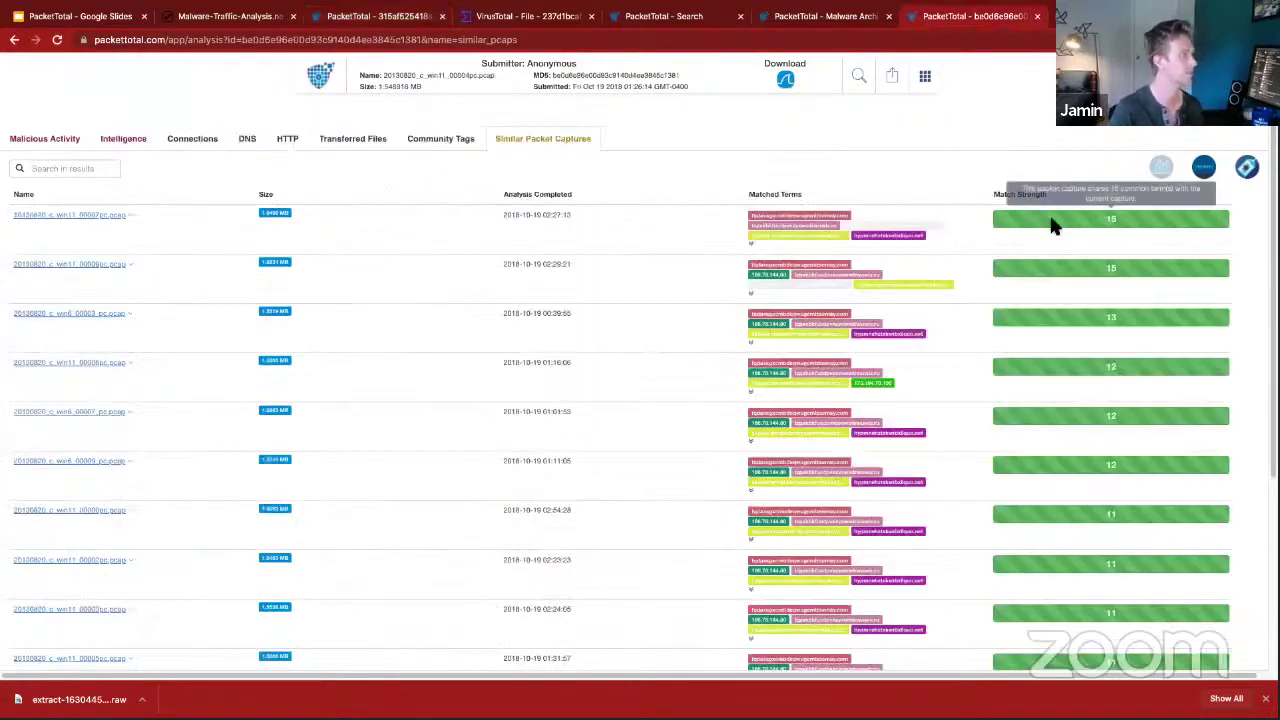
pyautogui.scroll(-5, 1063, 474)
pyautogui.scroll(5, 1063, 486)
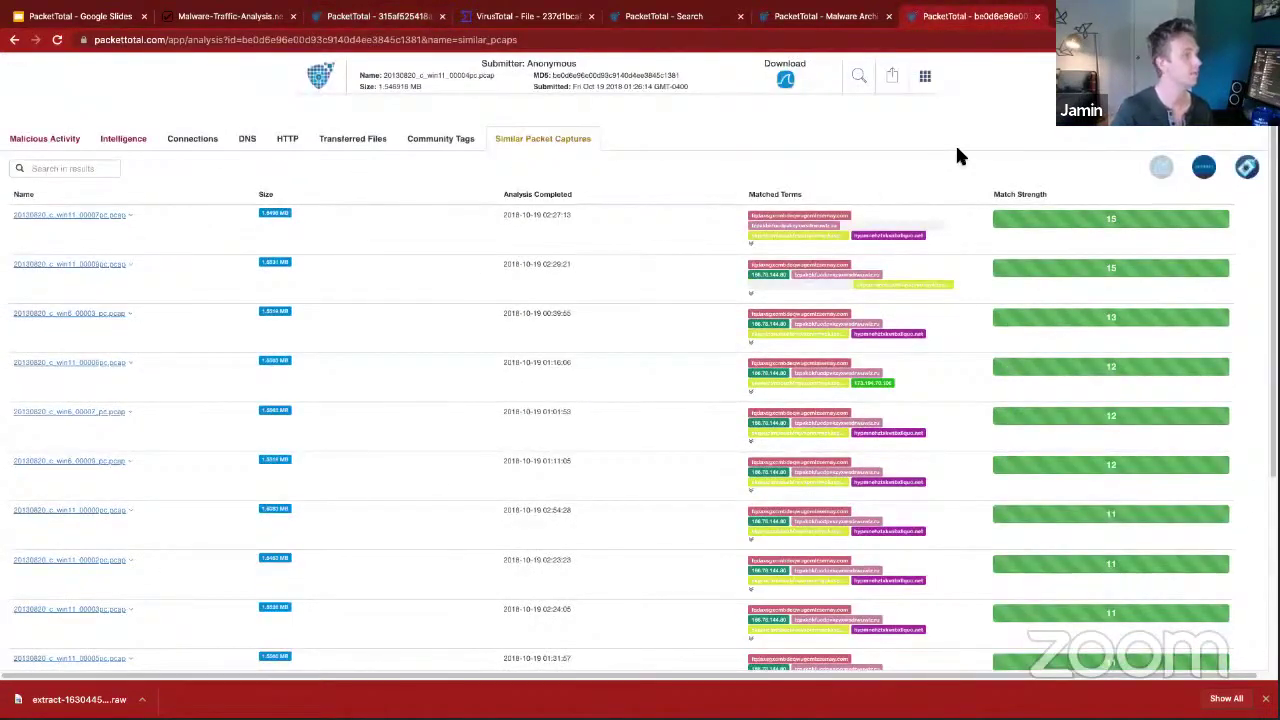
pyautogui.click(1050, 220)
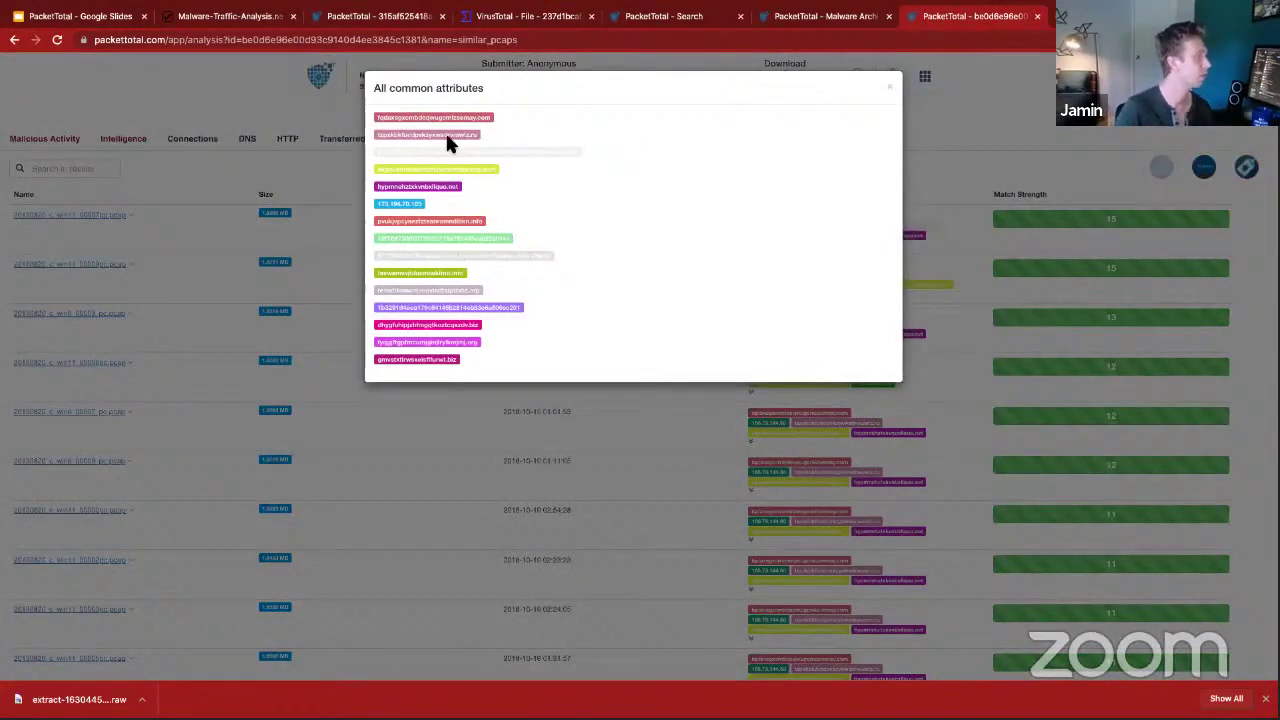
pyautogui.click(889, 92)
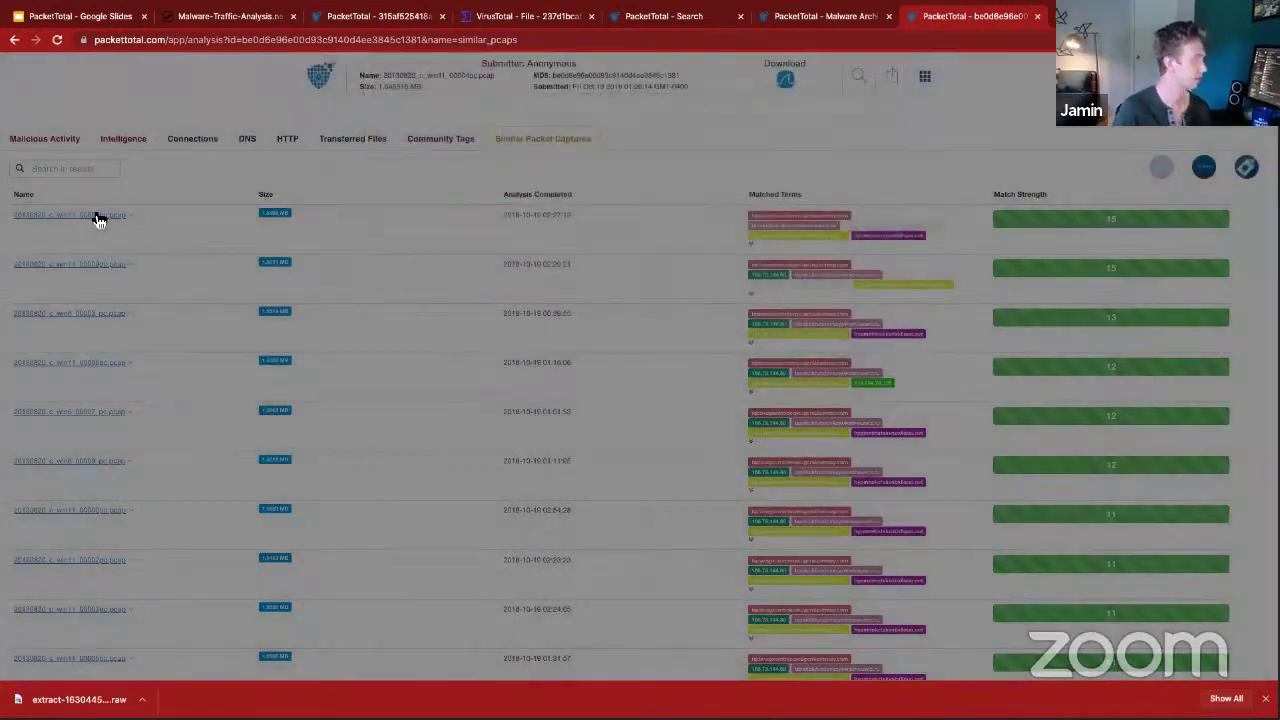